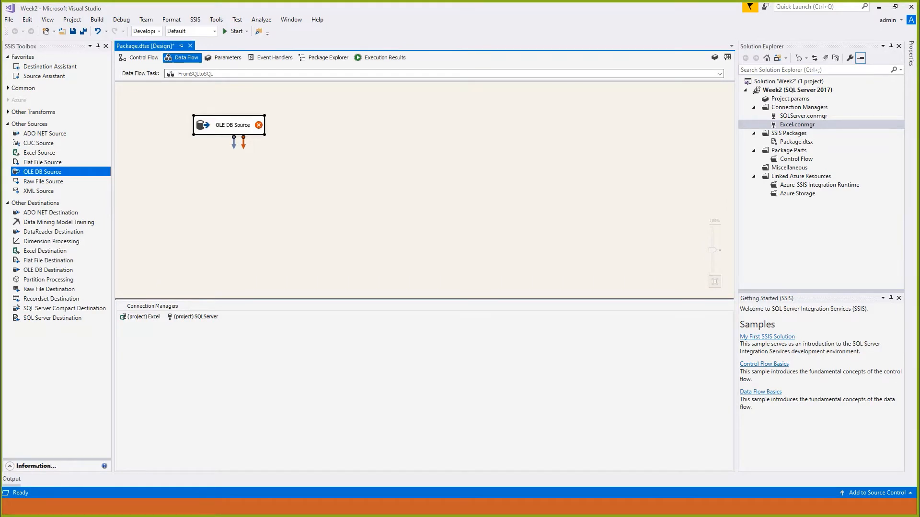
Add an OLE DB Destination below the OLE DB Source in the FromSQLtoSQL data flow.
{"action": "left_click", "coordinate": [48, 270]}
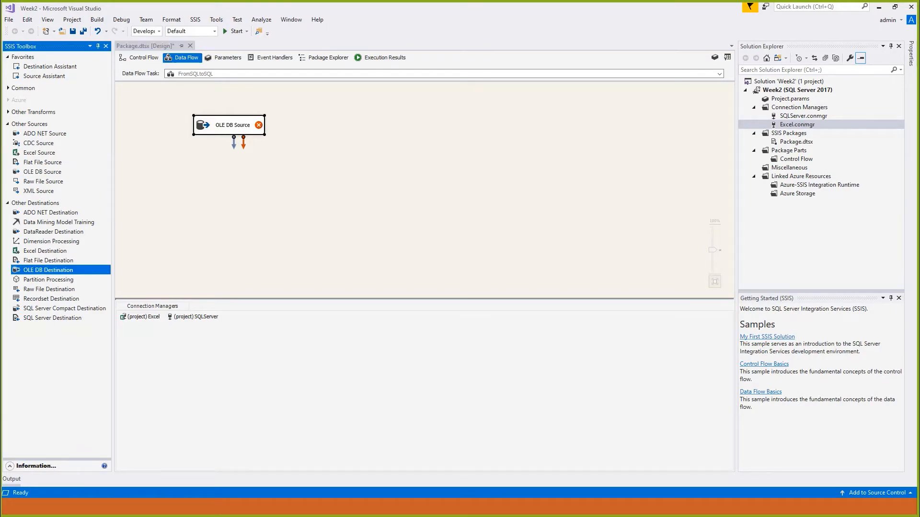
{"action": "left_click_drag", "start_coordinate": [48, 270], "coordinate": [248, 213]}
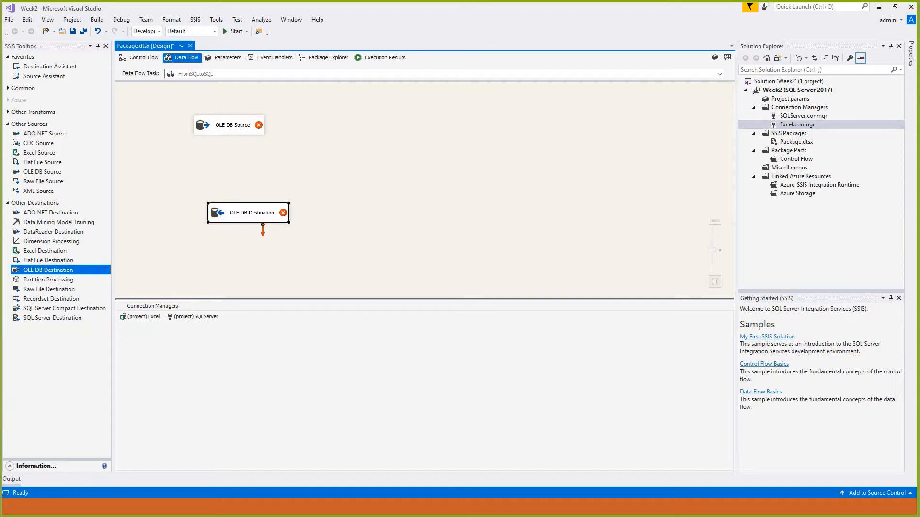
Configure the OLE DB Source to read the [dbo].[Student] table through the SQLServer connection, and preview its rows.
{"action": "double_click", "coordinate": [229, 125]}
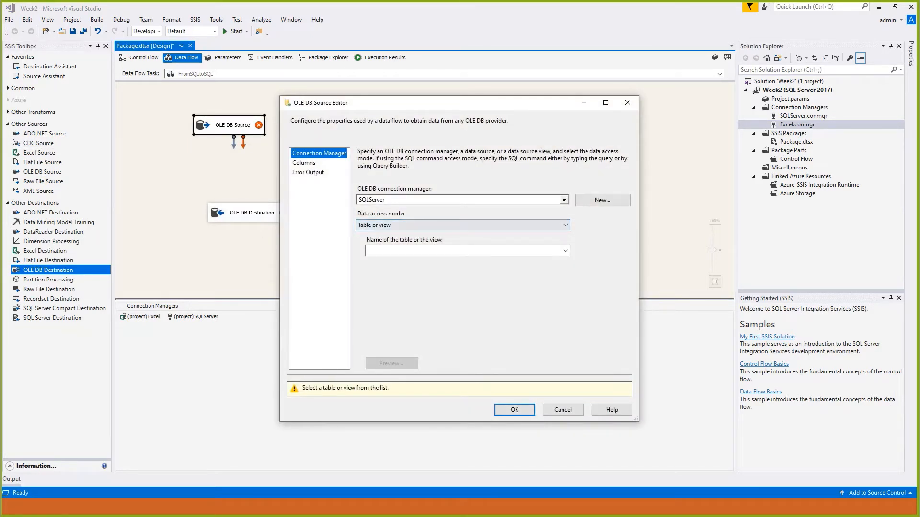
{"action": "left_click", "coordinate": [564, 200]}
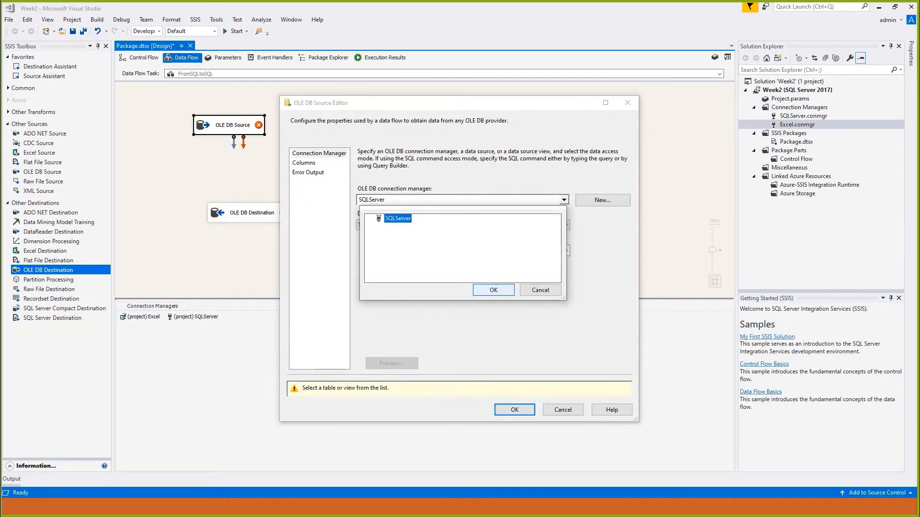
{"action": "left_click", "coordinate": [493, 290]}
{"action": "left_click", "coordinate": [565, 250]}
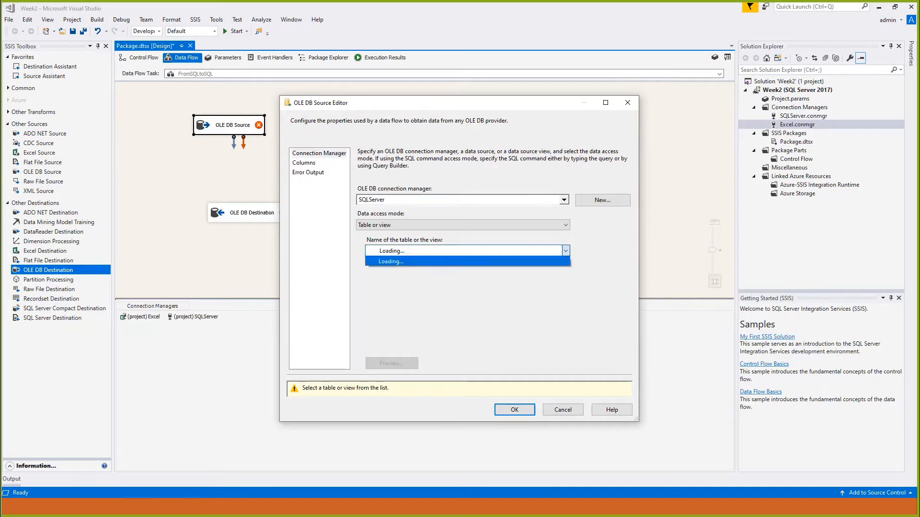
{"action": "left_click", "coordinate": [398, 262]}
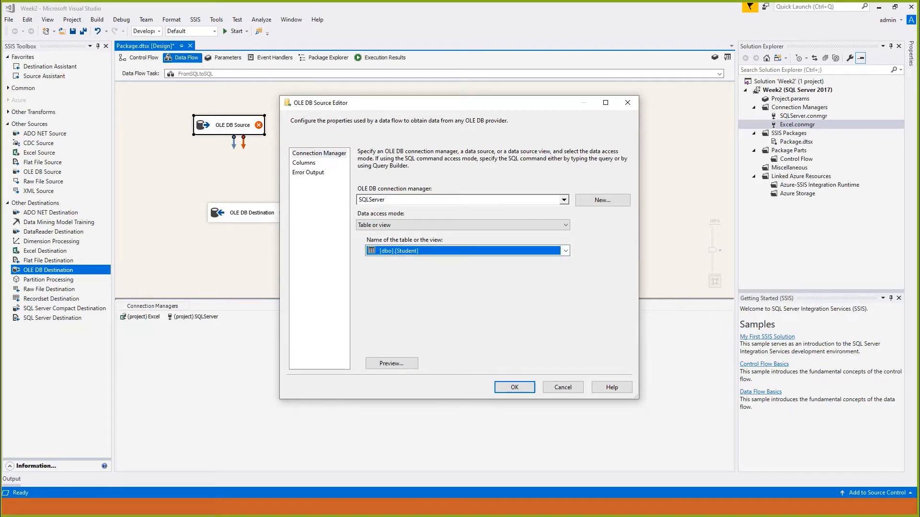
{"action": "left_click", "coordinate": [391, 363]}
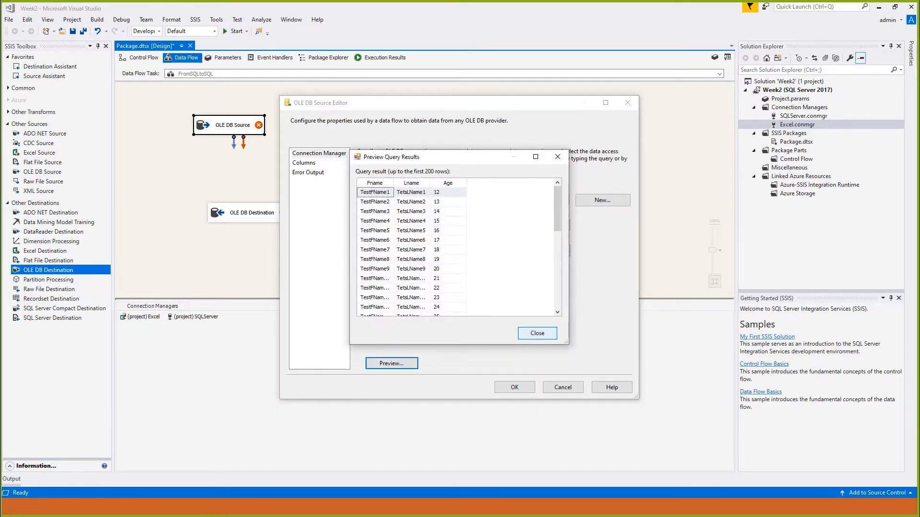
{"action": "left_click", "coordinate": [537, 333]}
{"action": "left_click", "coordinate": [515, 387]}
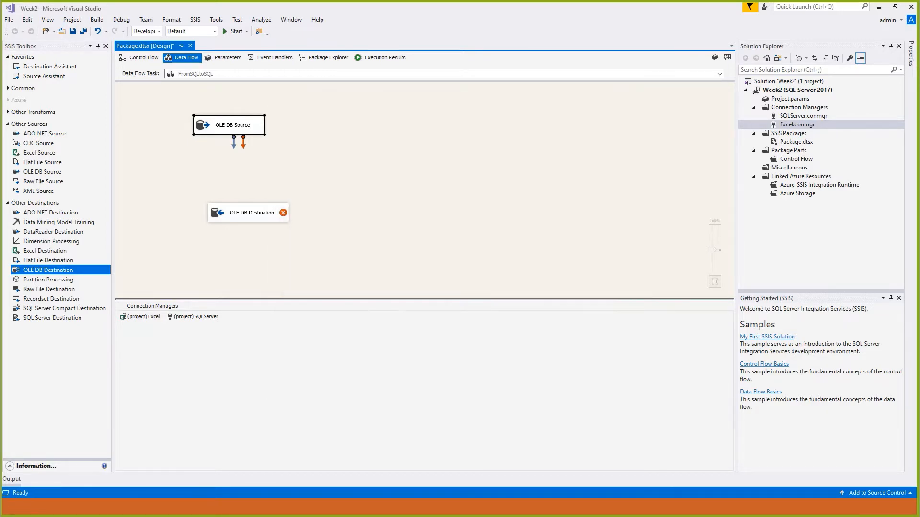
Connect the OLE DB Source to the OLE DB Destination and target a new StudentBackUp table with Fname, Lname and Age mapped.
{"action": "left_click_drag", "start_coordinate": [234, 143], "coordinate": [251, 207]}
{"action": "double_click", "coordinate": [249, 212]}
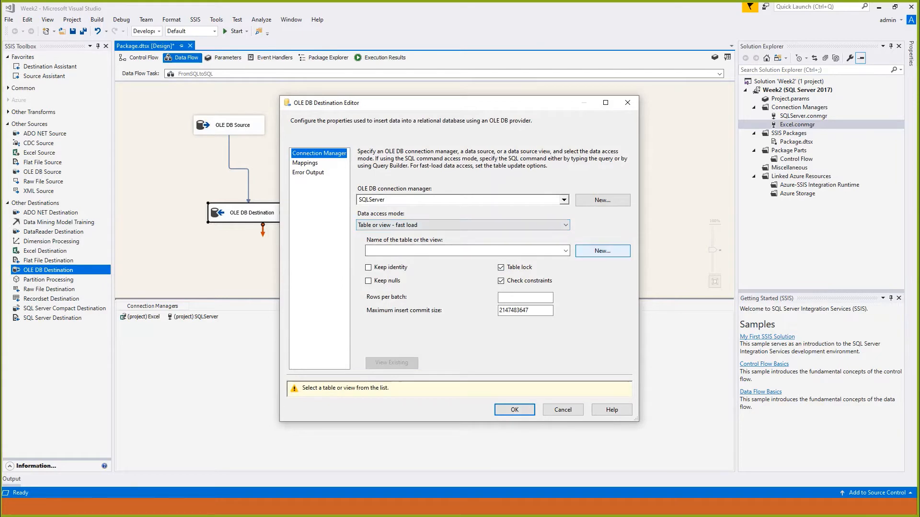
{"action": "left_click", "coordinate": [602, 250]}
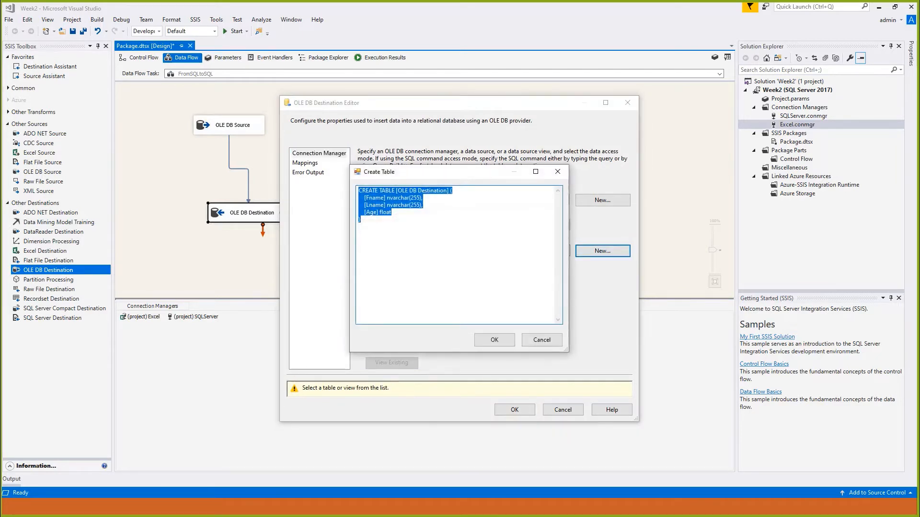
{"action": "left_click", "coordinate": [396, 190]}
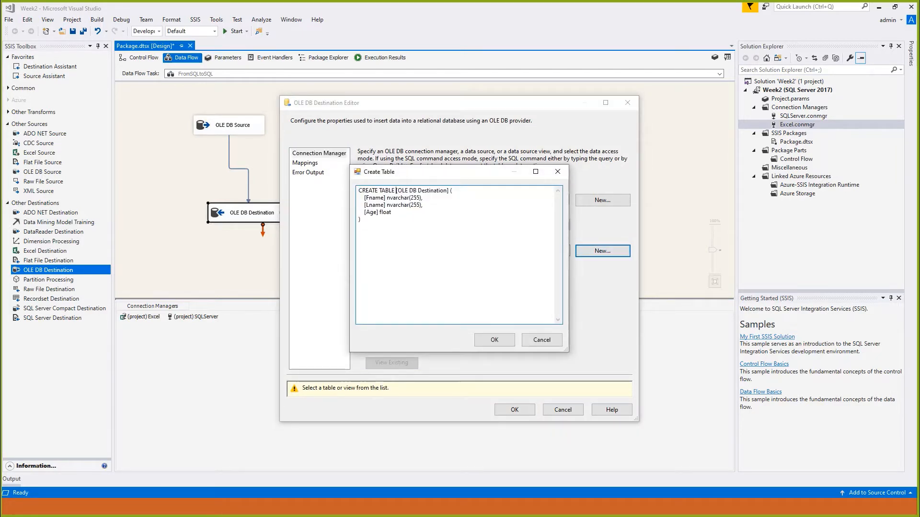
{"action": "key", "text": "shift+Right"}
{"action": "key", "text": "shift+Right"}
{"action": "key", "text": "shift+Right"}
{"action": "key", "text": "shift+Right"}
{"action": "key", "text": "shift+Right"}
{"action": "key", "text": "shift+Right"}
{"action": "key", "text": "shift+Right"}
{"action": "key", "text": "shift+Right"}
{"action": "key", "text": "shift+Right"}
{"action": "key", "text": "shift+Right"}
{"action": "key", "text": "shift+Right"}
{"action": "key", "text": "shift+Right"}
{"action": "key", "text": "shift+Right"}
{"action": "key", "text": "shift+Right"}
{"action": "key", "text": "shift+Right"}
{"action": "key", "text": "shift+Right"}
{"action": "key", "text": "shift+Right"}
{"action": "key", "text": "shift+Right"}
{"action": "key", "text": "shift+Right"}
{"action": "key", "text": "shift+Right"}
{"action": "type", "text": "StudentBackUp"}
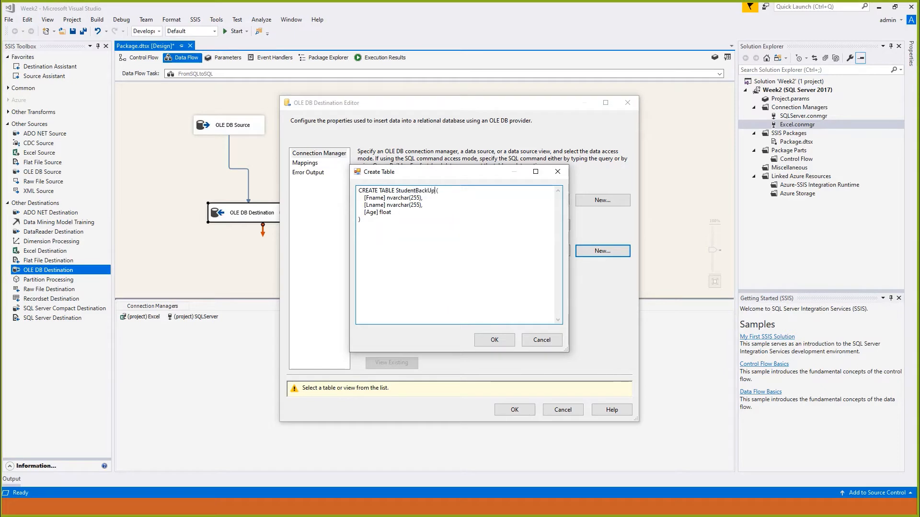
{"action": "left_click", "coordinate": [495, 340]}
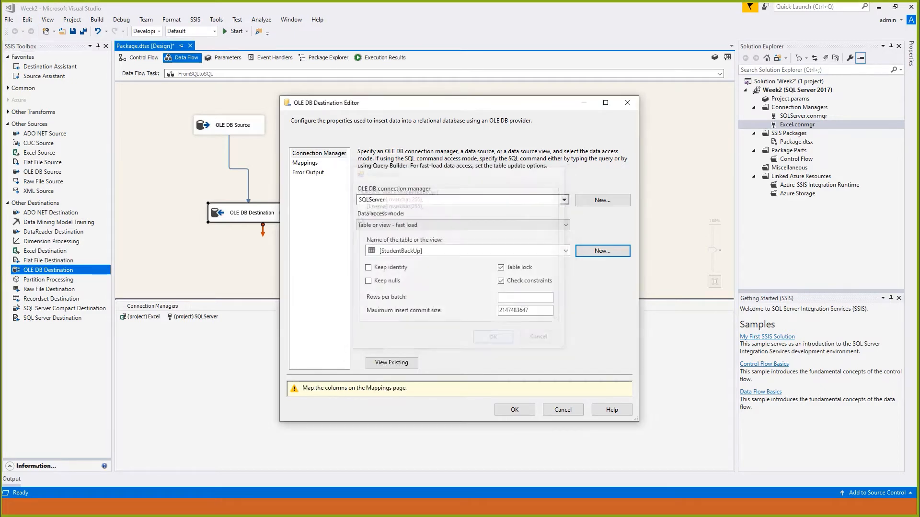
{"action": "left_click", "coordinate": [305, 163]}
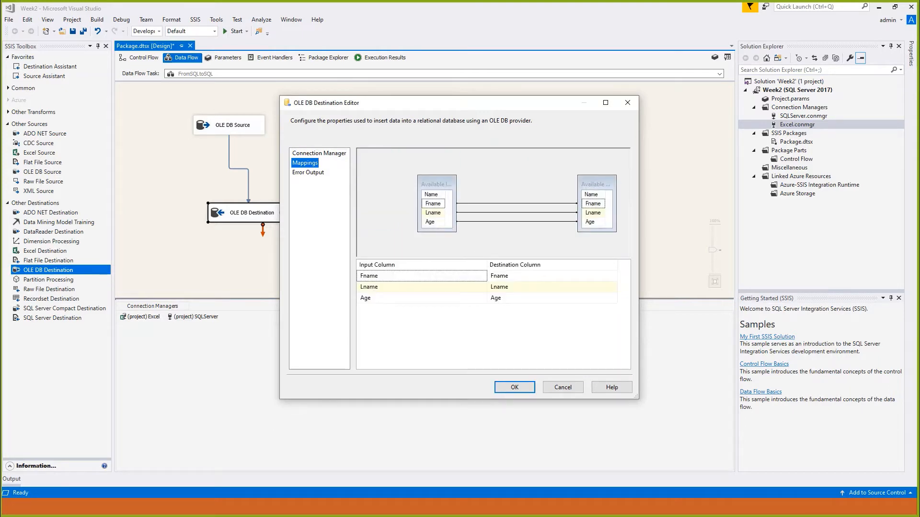
{"action": "left_click", "coordinate": [514, 387]}
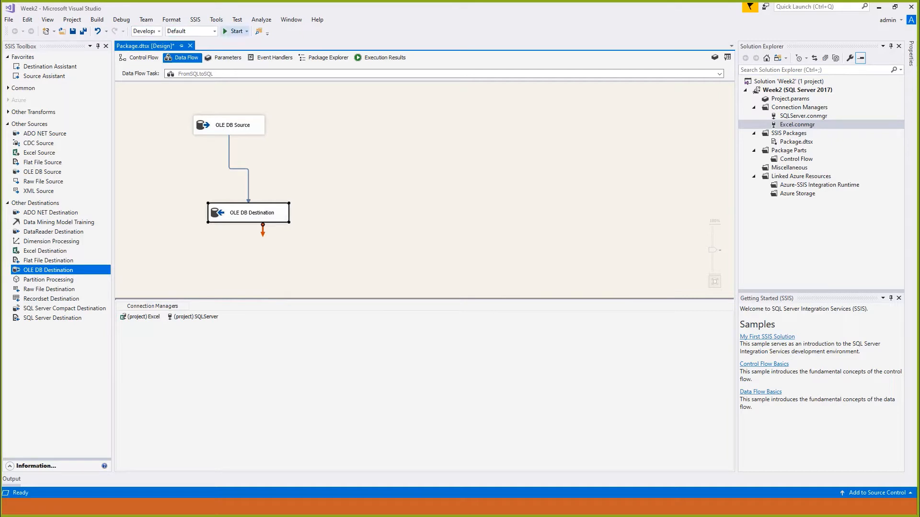
Run the package to load the Student rows into StudentBackUp, and stop debugging when execution completes.
{"action": "left_click", "coordinate": [233, 31]}
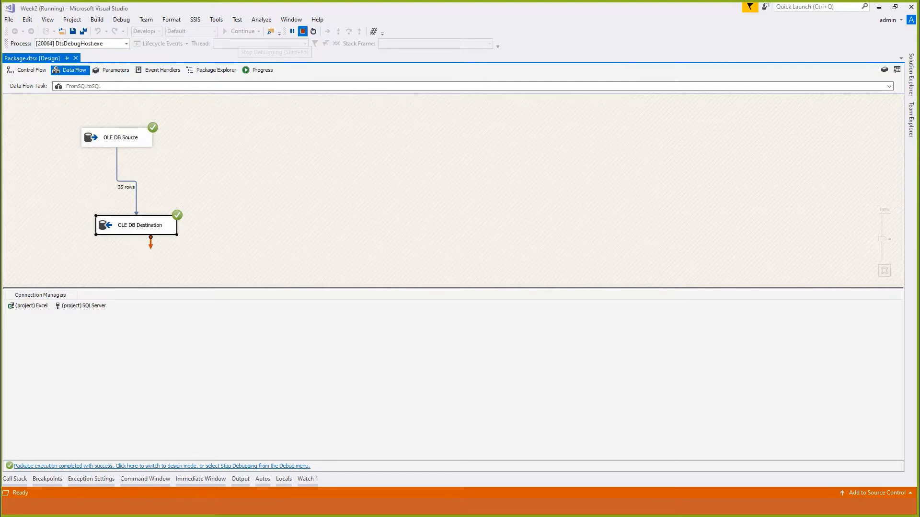
{"action": "left_click", "coordinate": [302, 32]}
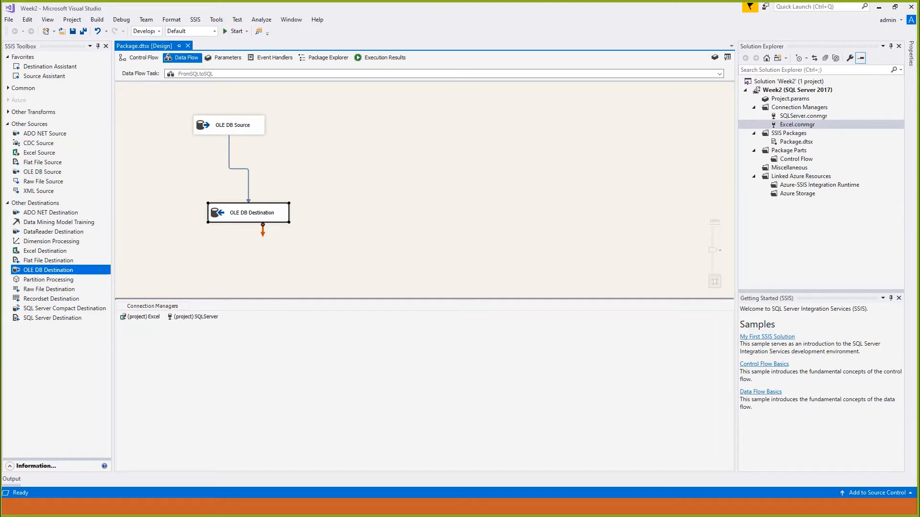
Enable the data viewer on the path between the OLE DB Source and the OLE DB Destination.
{"action": "left_click", "coordinate": [235, 169]}
{"action": "right_click", "coordinate": [235, 169]}
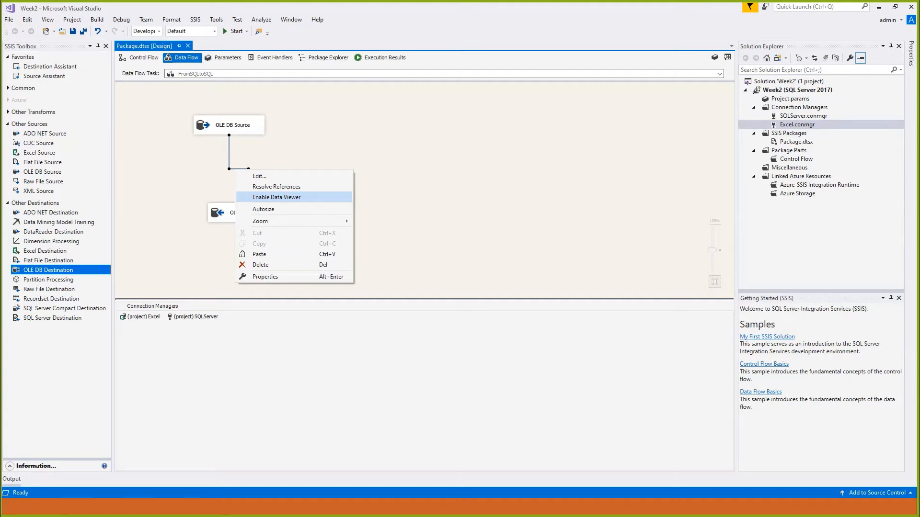
{"action": "key", "text": "Return"}
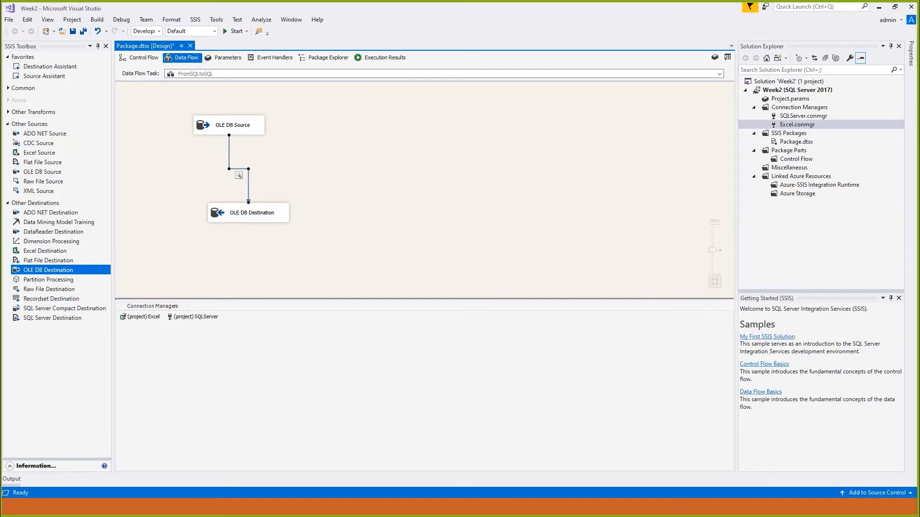
Disable the data viewer on the path between the source and the destination.
{"action": "key", "text": "shift+F10"}
{"action": "key", "text": "Down"}
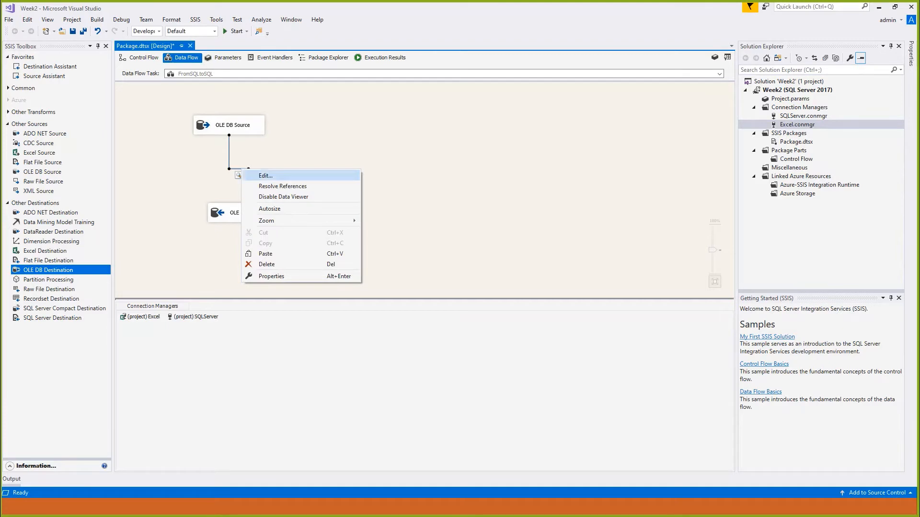
{"action": "key", "text": "Down"}
{"action": "key", "text": "Down"}
{"action": "key", "text": "Return"}
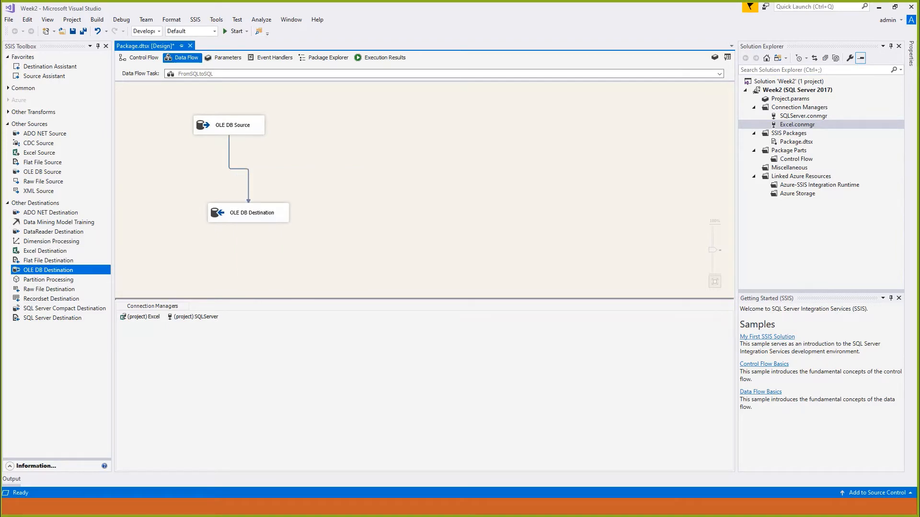
Enable the data viewer again on the path from the OLE DB Source to the OLE DB Destination.
{"action": "key", "text": "shift+F10"}
{"action": "key", "text": "Escape"}
{"action": "key", "text": "shift+F10"}
{"action": "key", "text": "Down"}
{"action": "key", "text": "Down"}
{"action": "key", "text": "Down"}
{"action": "key", "text": "Return"}
{"action": "key", "text": "F5"}
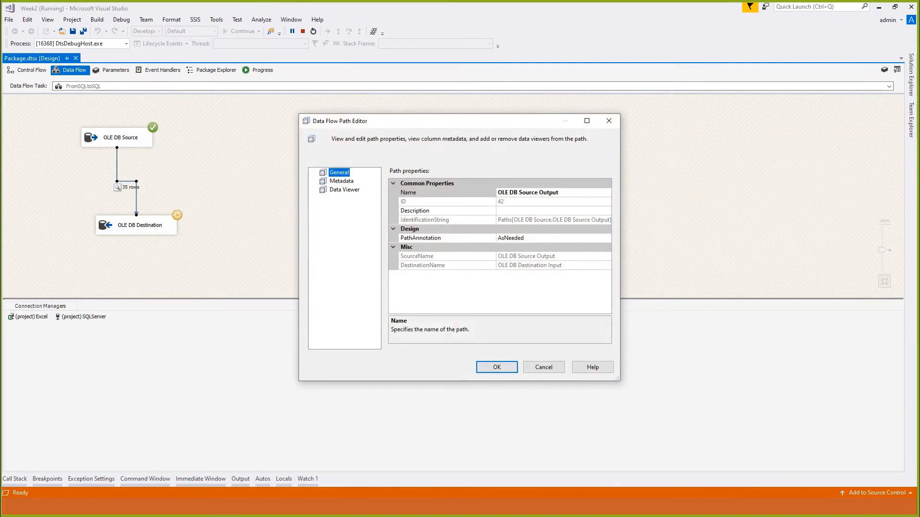
{"action": "left_click", "coordinate": [609, 121]}
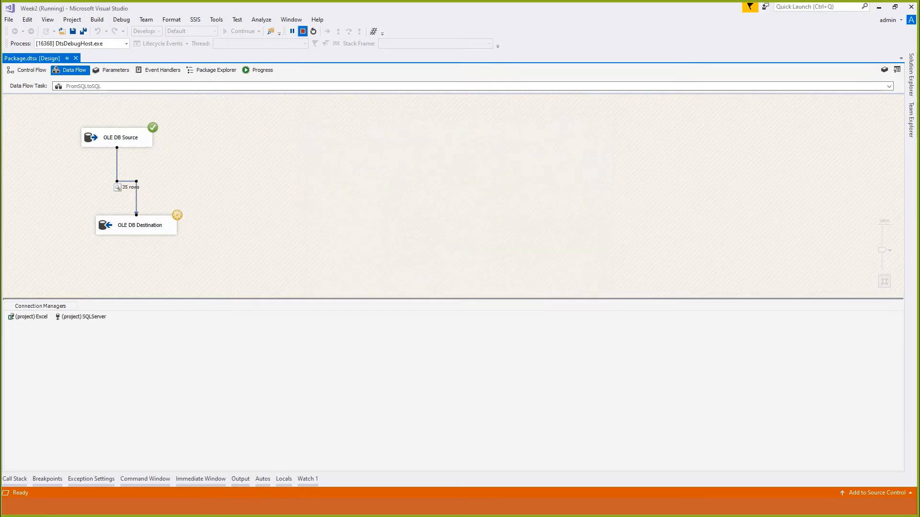
{"action": "left_click", "coordinate": [302, 31]}
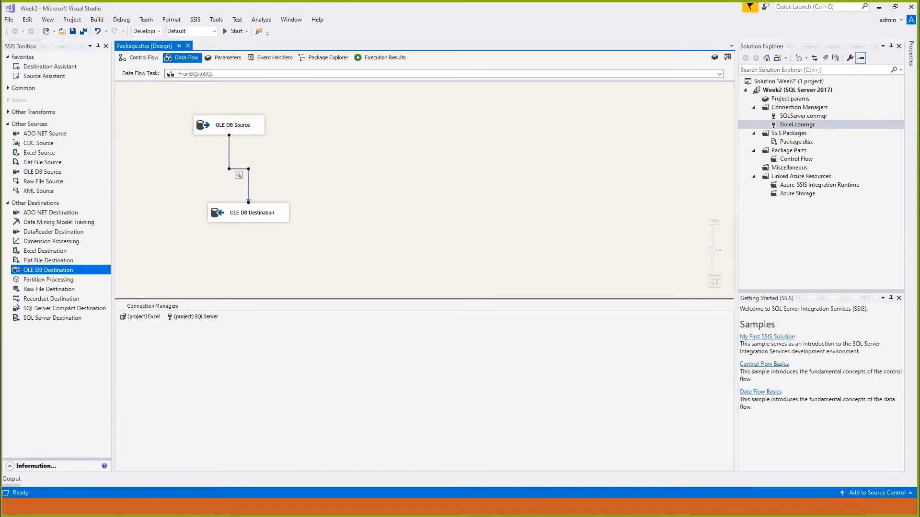
Run the package with the data viewer enabled and review all rows coming from the OLE DB Source.
{"action": "left_click", "coordinate": [236, 31]}
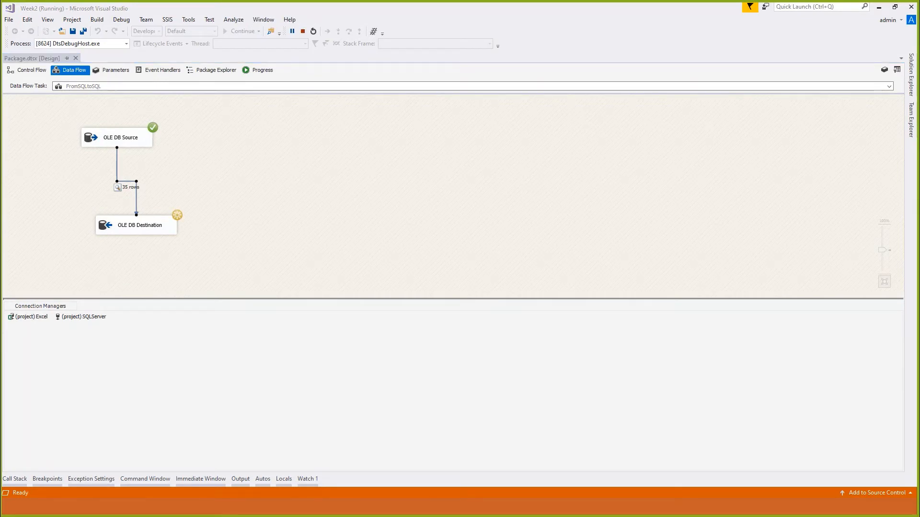
{"action": "left_click_drag", "start_coordinate": [2, 201], "coordinate": [259, 100]}
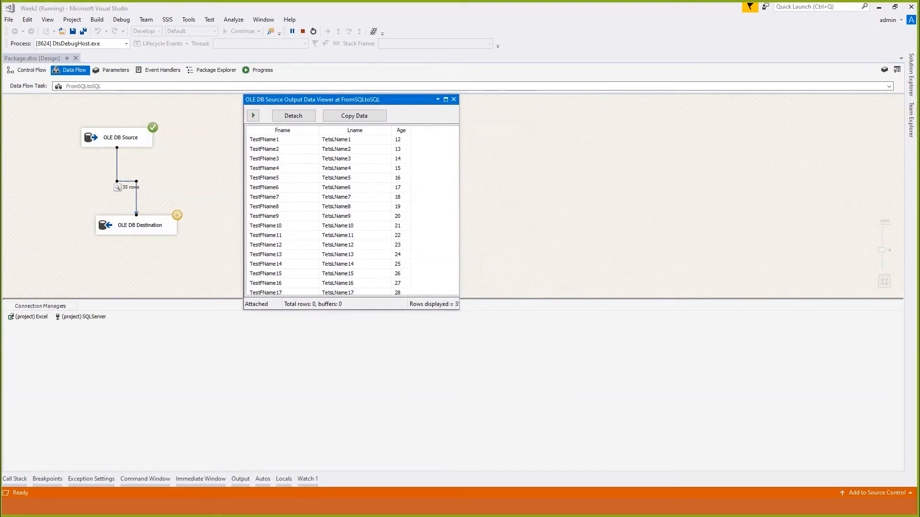
{"action": "scroll", "coordinate": [351, 211], "scroll_direction": "down", "scroll_amount": 7}
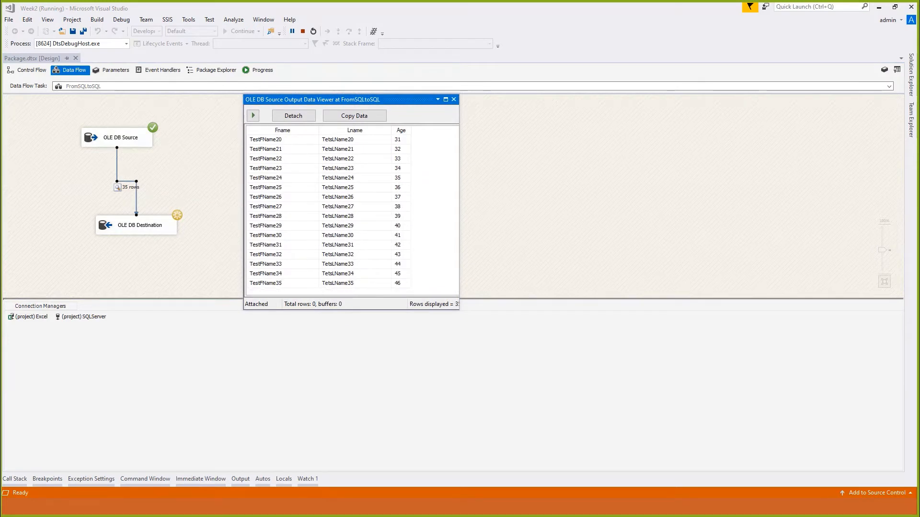
{"action": "scroll", "coordinate": [352, 216], "scroll_direction": "up", "scroll_amount": 1}
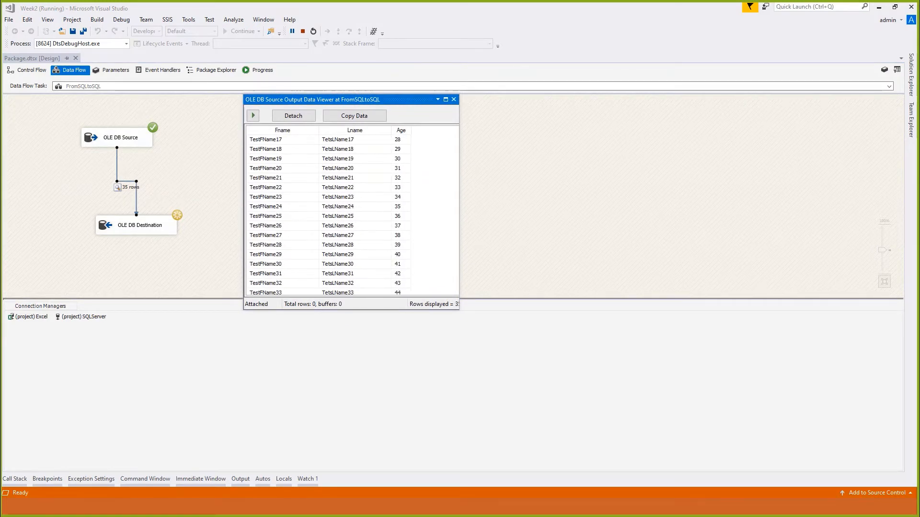
{"action": "scroll", "coordinate": [352, 210], "scroll_direction": "up", "scroll_amount": 5}
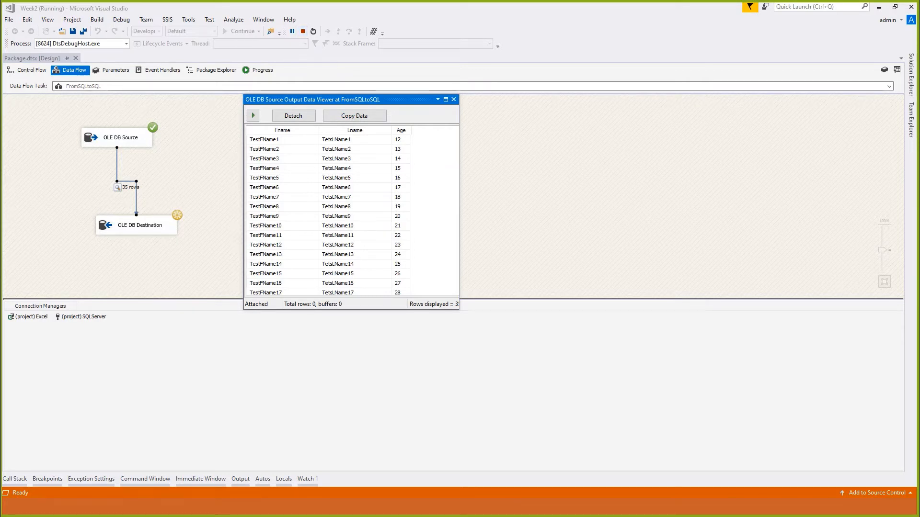
Resume the paused data flow so the rows reach the destination, and close the data viewer.
{"action": "left_click", "coordinate": [253, 115]}
{"action": "left_click", "coordinate": [253, 115]}
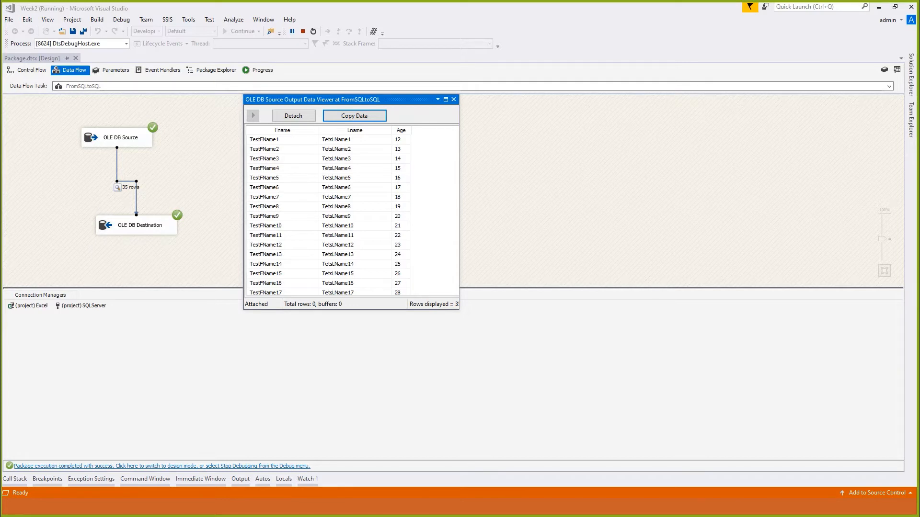
{"action": "left_click", "coordinate": [453, 100]}
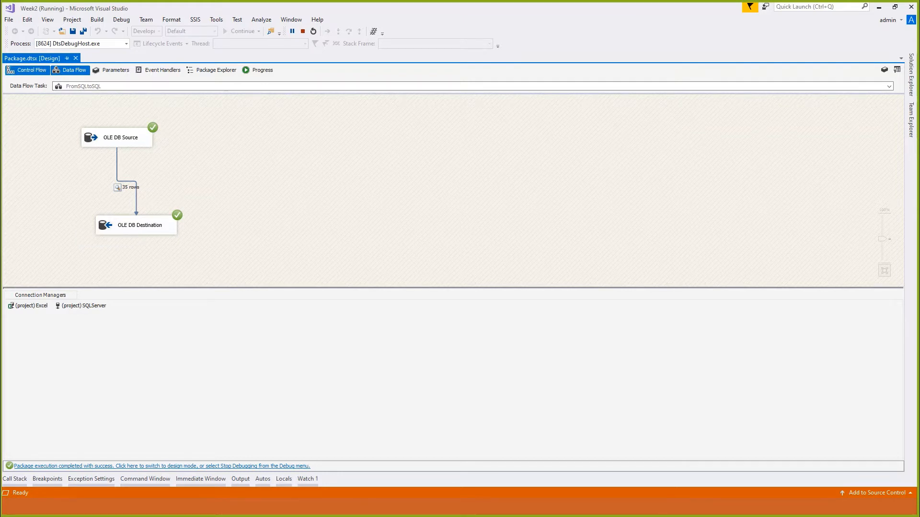
Check the execution status of the FromSQLtoSQL task in the control flow.
{"action": "left_click", "coordinate": [28, 70]}
{"action": "left_click", "coordinate": [211, 201]}
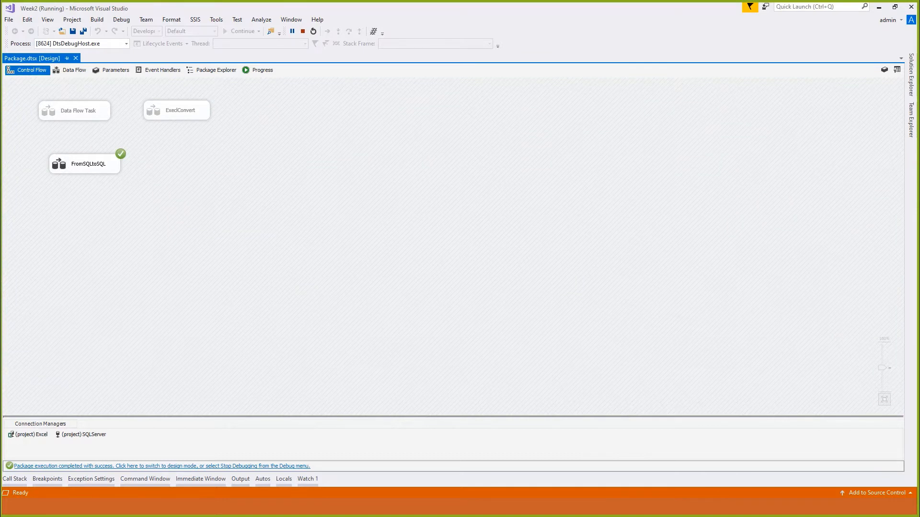
Switch to SQL Server Management Studio and refresh the SSISSample database's tables to check for dbo.StudentBackUp.
{"action": "key", "text": "super"}
{"action": "key", "text": "super+Tab"}
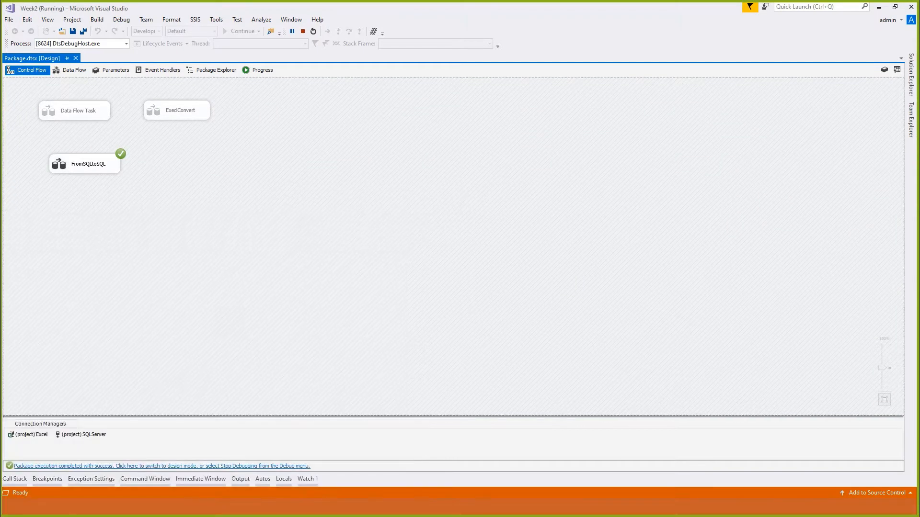
{"action": "key", "text": "Return"}
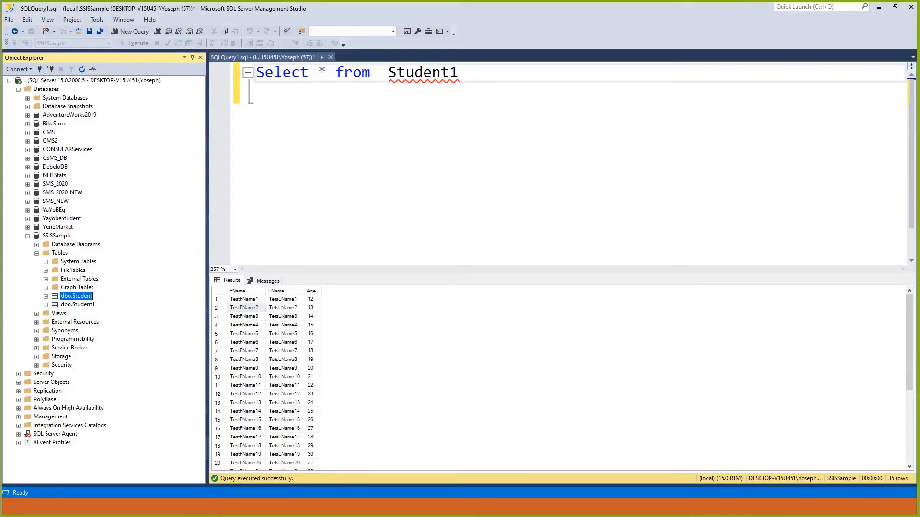
{"action": "left_click", "coordinate": [57, 235]}
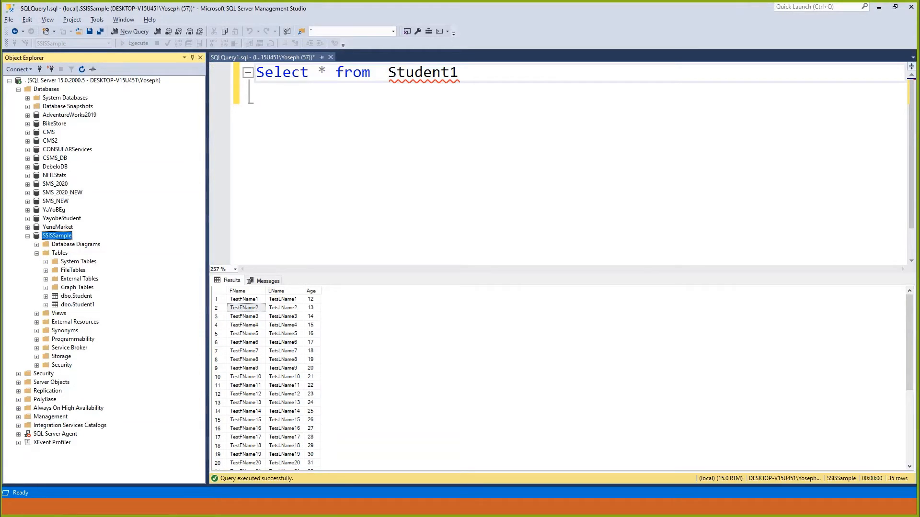
{"action": "left_click", "coordinate": [59, 253]}
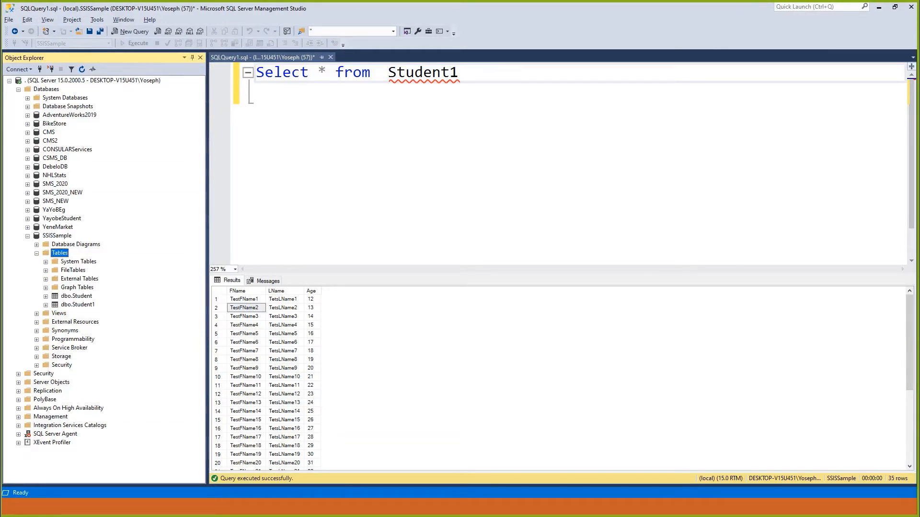
{"action": "left_click", "coordinate": [82, 70]}
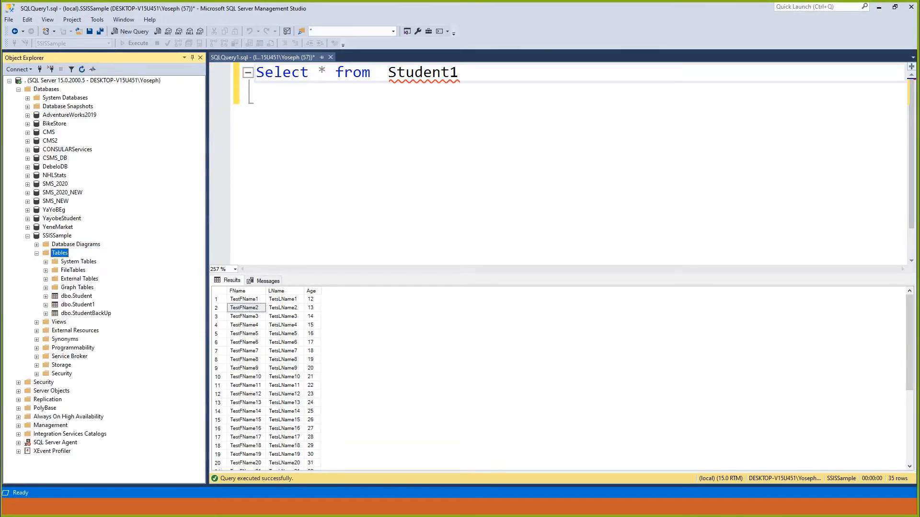
{"action": "left_click", "coordinate": [86, 313]}
{"action": "left_click", "coordinate": [77, 287]}
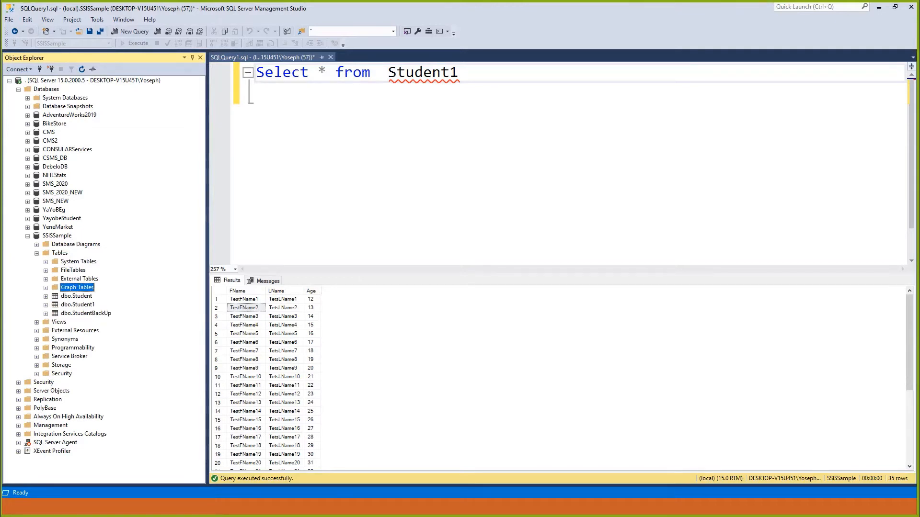
{"action": "left_click", "coordinate": [85, 313]}
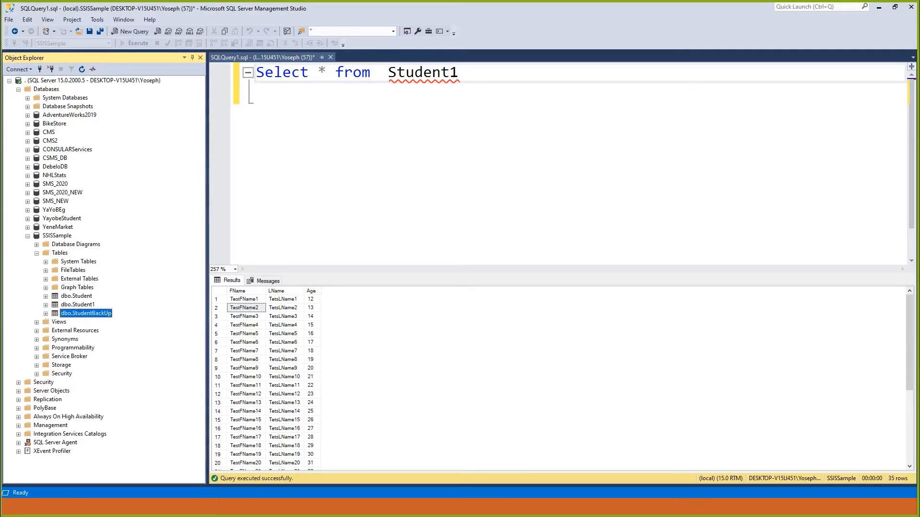
Expand the SMS_NEW database's tables and look through them.
{"action": "left_click", "coordinate": [56, 201]}
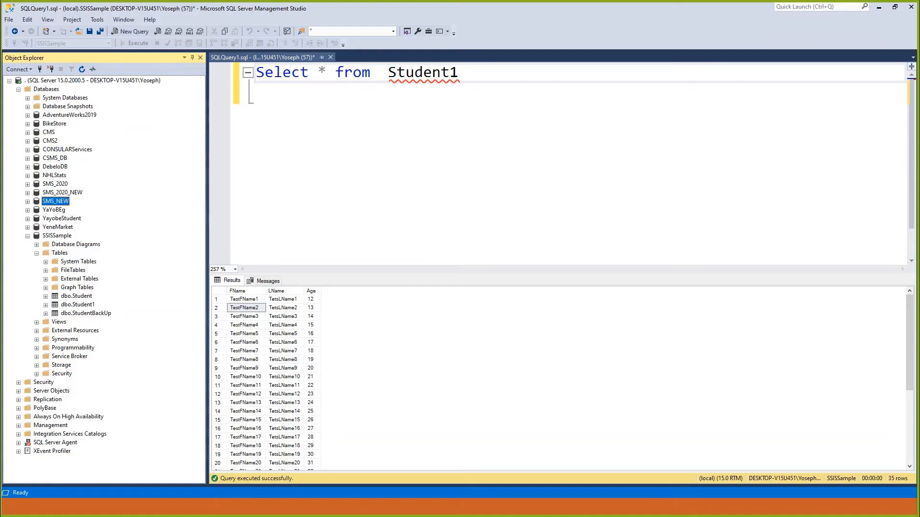
{"action": "left_click", "coordinate": [28, 202]}
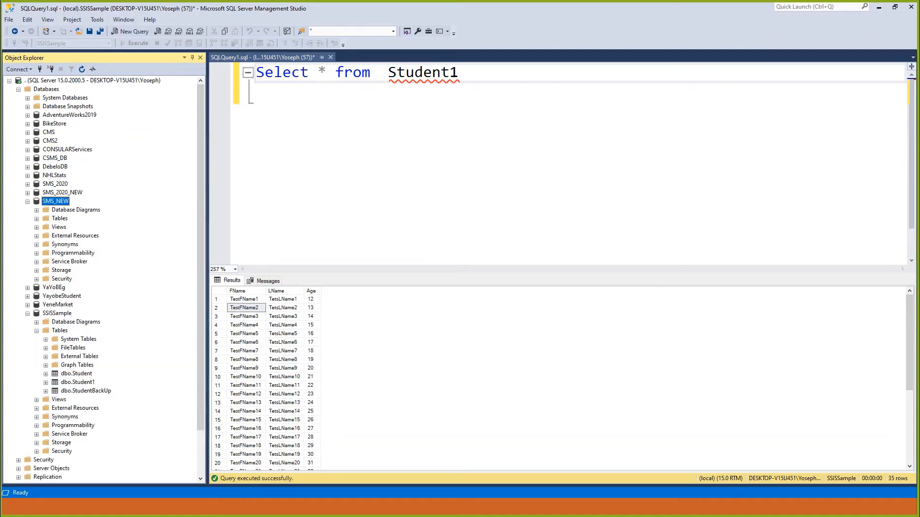
{"action": "left_click", "coordinate": [36, 218]}
{"action": "scroll", "coordinate": [103, 278], "scroll_direction": "down", "scroll_amount": 12}
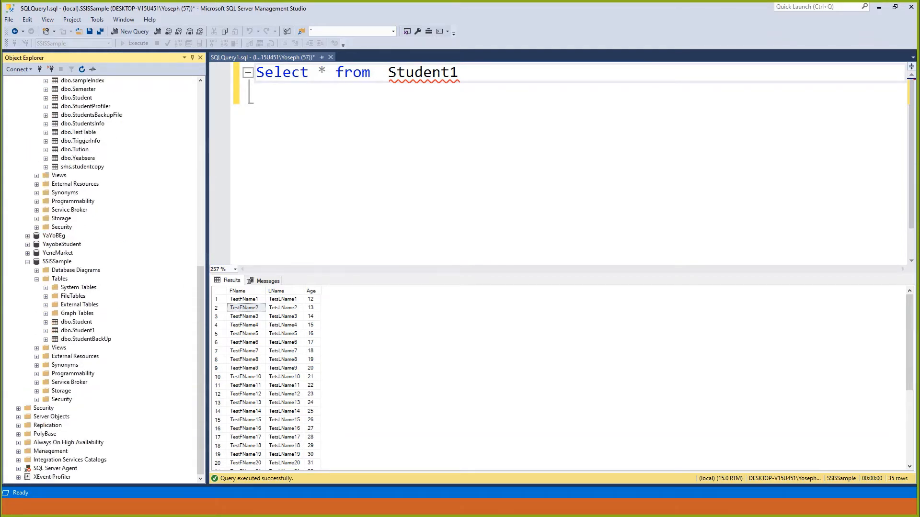
Switch back to Visual Studio and stop debugging the package.
{"action": "key", "text": "alt+Tab"}
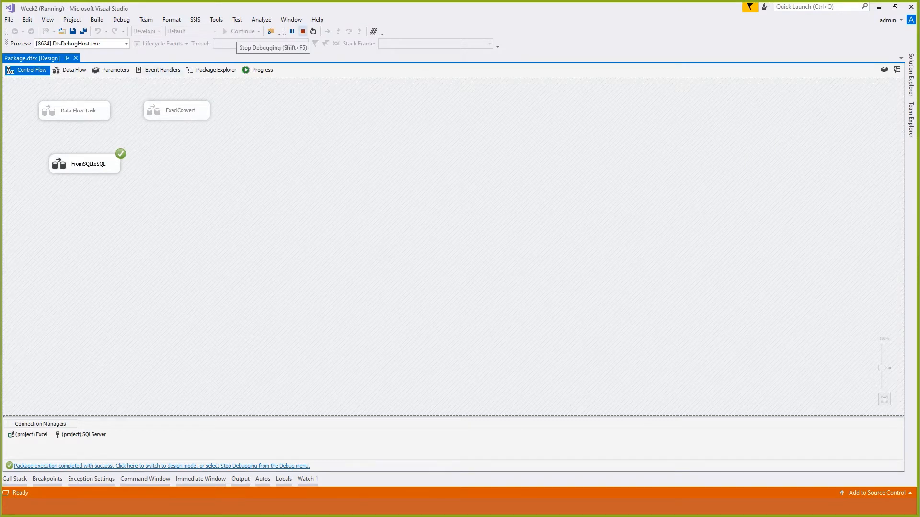
{"action": "left_click", "coordinate": [302, 32]}
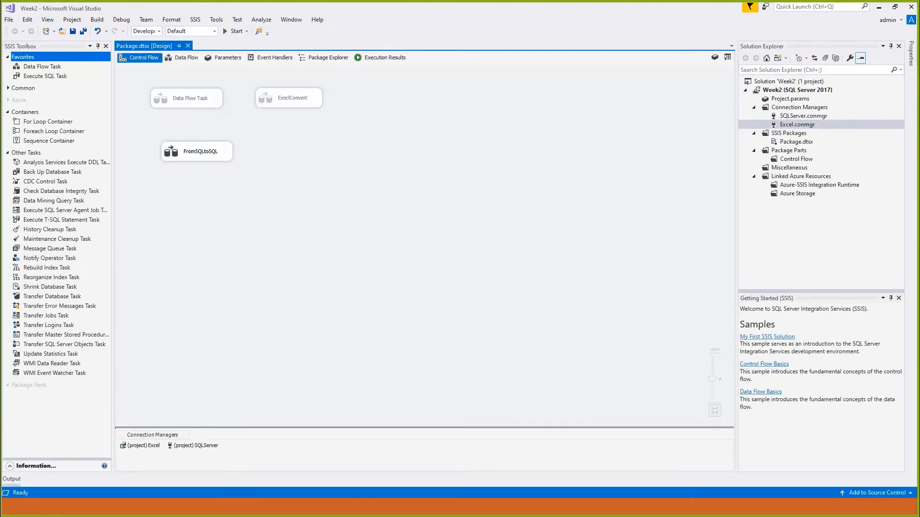
Add a project-level connection manager of type OLEDB and begin defining a new data connection for it.
{"action": "left_click", "coordinate": [803, 116]}
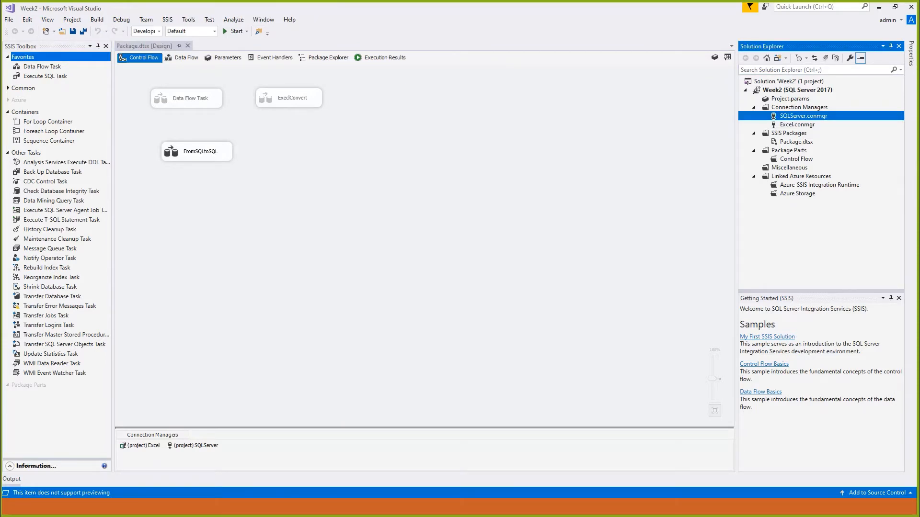
{"action": "right_click", "coordinate": [785, 107]}
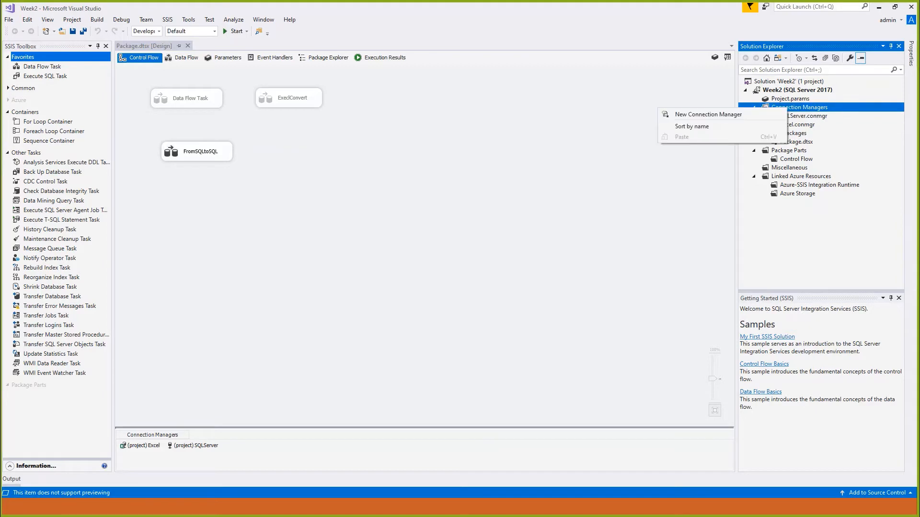
{"action": "left_click", "coordinate": [708, 114]}
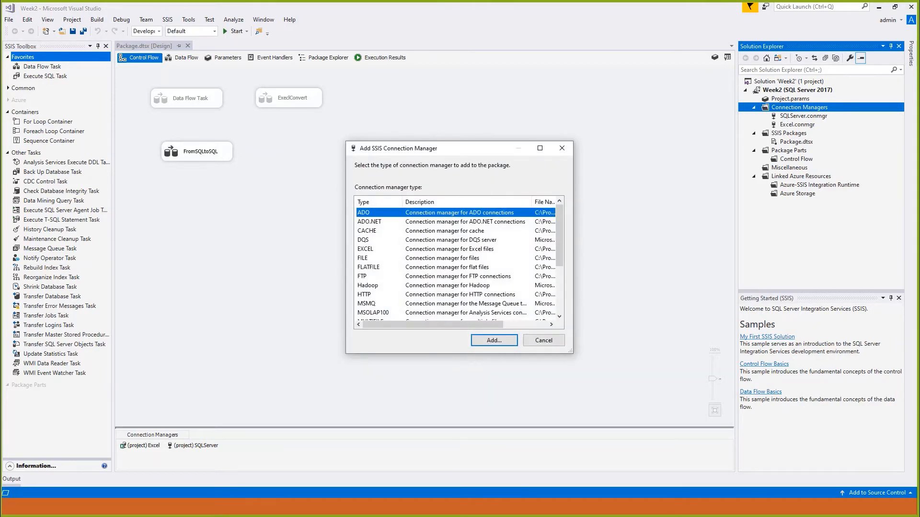
{"action": "scroll", "coordinate": [458, 262], "scroll_direction": "down", "scroll_amount": 3}
{"action": "left_click", "coordinate": [367, 277]}
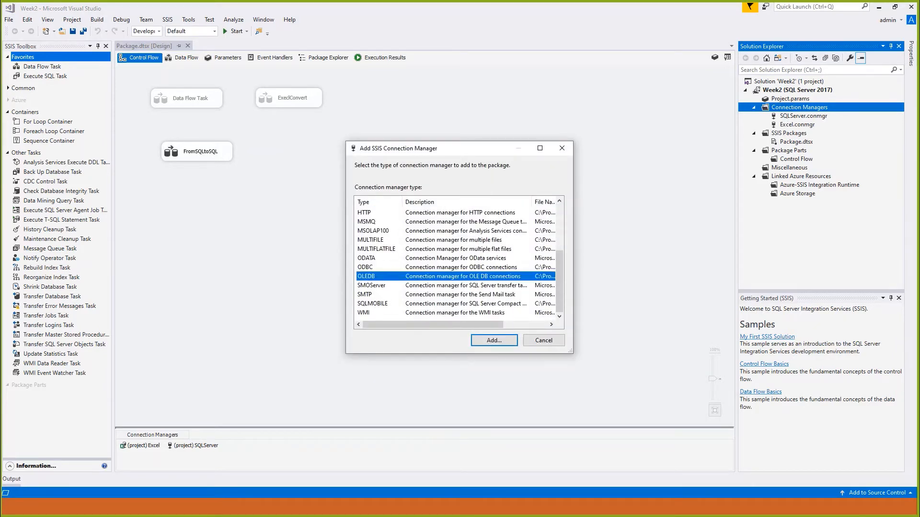
{"action": "left_click", "coordinate": [495, 338]}
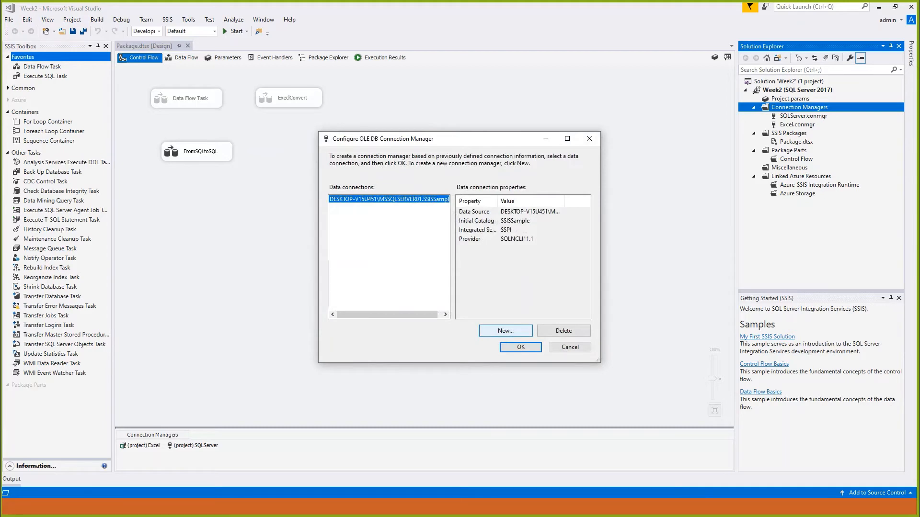
{"action": "left_click", "coordinate": [506, 330]}
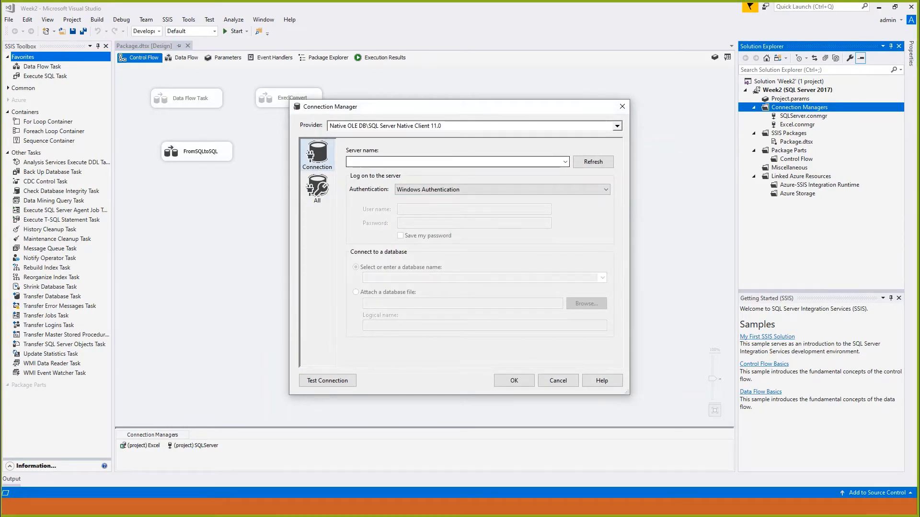
Set the connection's server name to DESKTOP-V15U451\MSSQLSERVER01, copied from the Notepad notes.
{"action": "type", "text": "."}
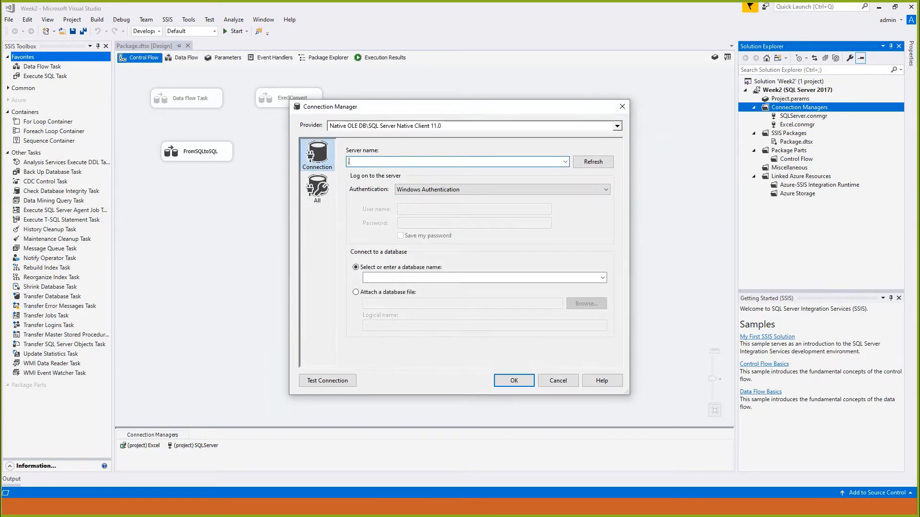
{"action": "key", "text": "alt+Tab"}
{"action": "key", "text": "alt+Tab"}
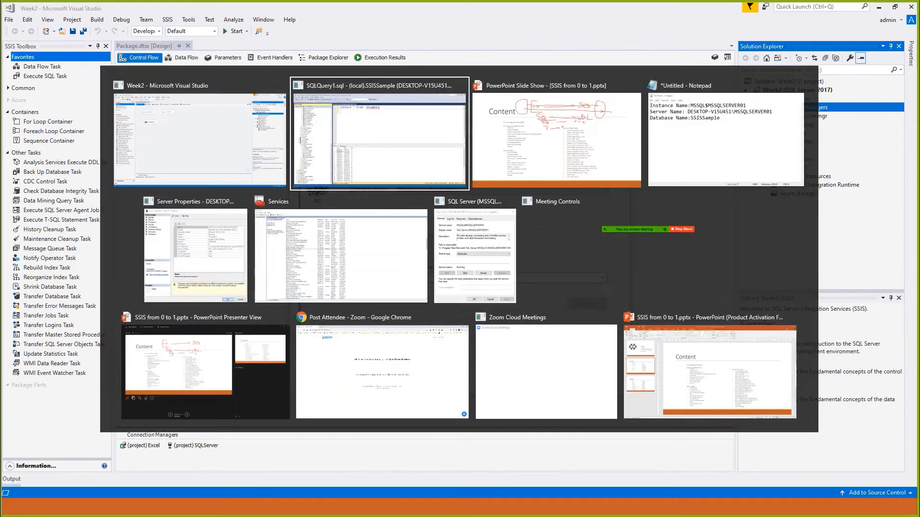
{"action": "key", "text": "alt+Tab"}
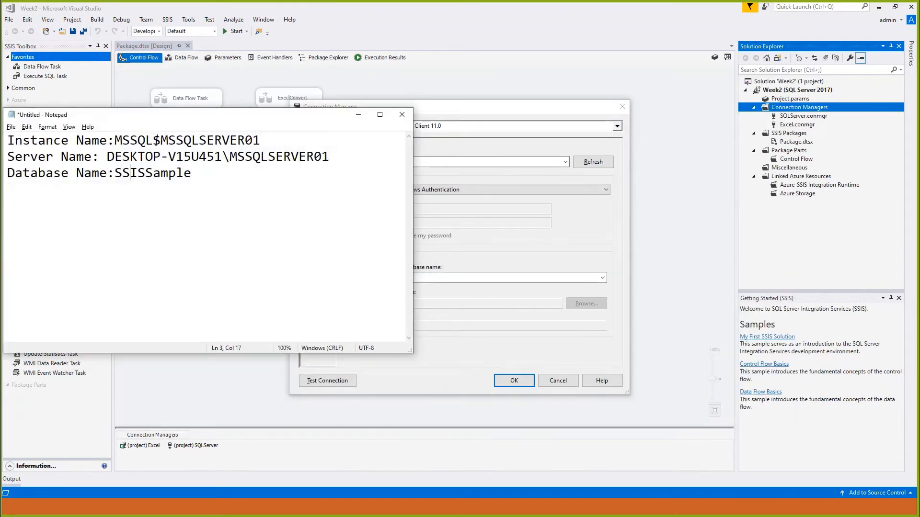
{"action": "left_click_drag", "start_coordinate": [106, 157], "coordinate": [329, 157]}
{"action": "key", "text": "ctrl+c"}
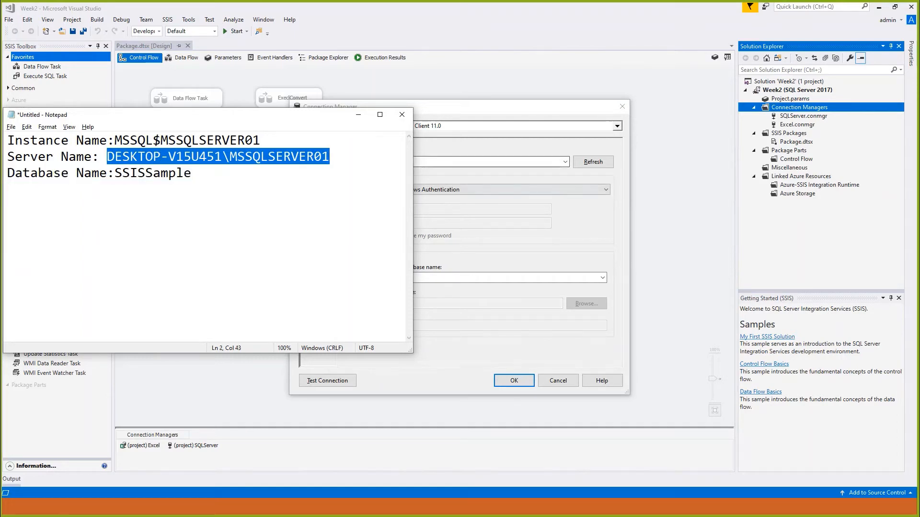
{"action": "key", "text": "alt+Tab"}
{"action": "key", "text": "ctrl+v"}
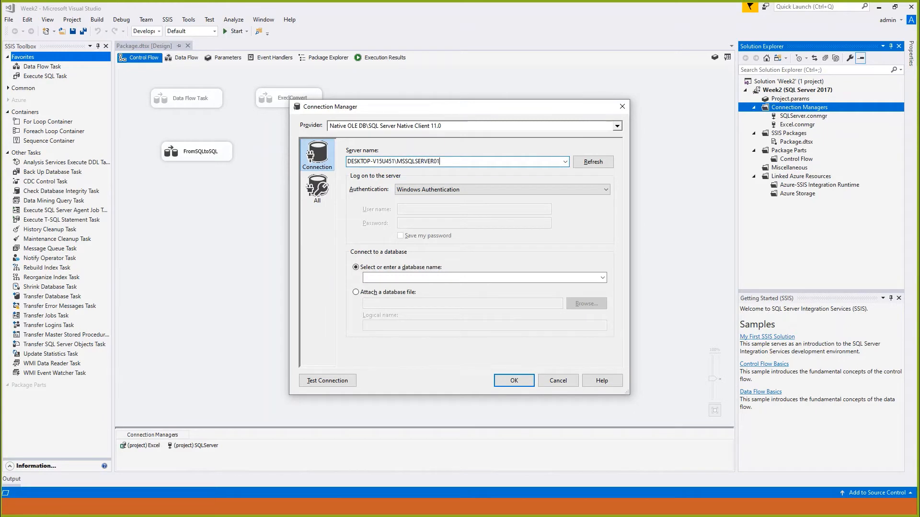
Choose the SMS_NEW database for the connection, test it, and create the OLE DB connection manager.
{"action": "left_click", "coordinate": [602, 278]}
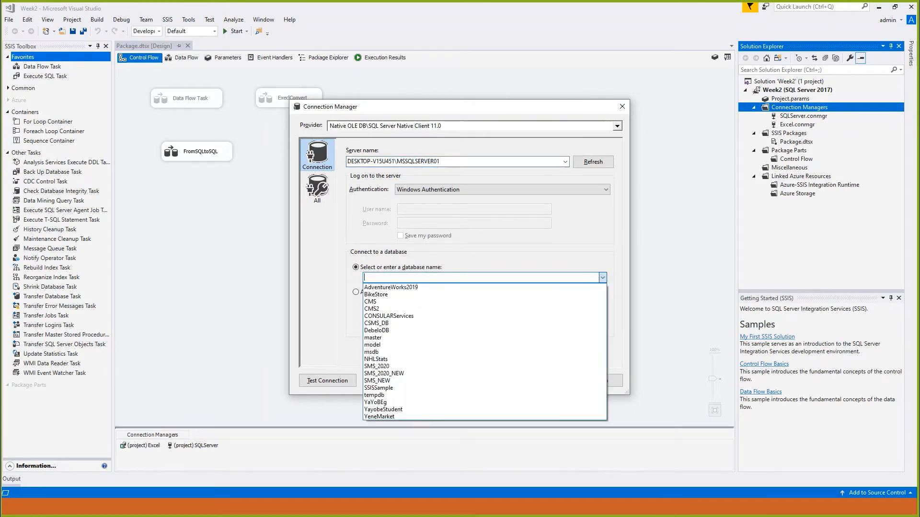
{"action": "left_click", "coordinate": [479, 380]}
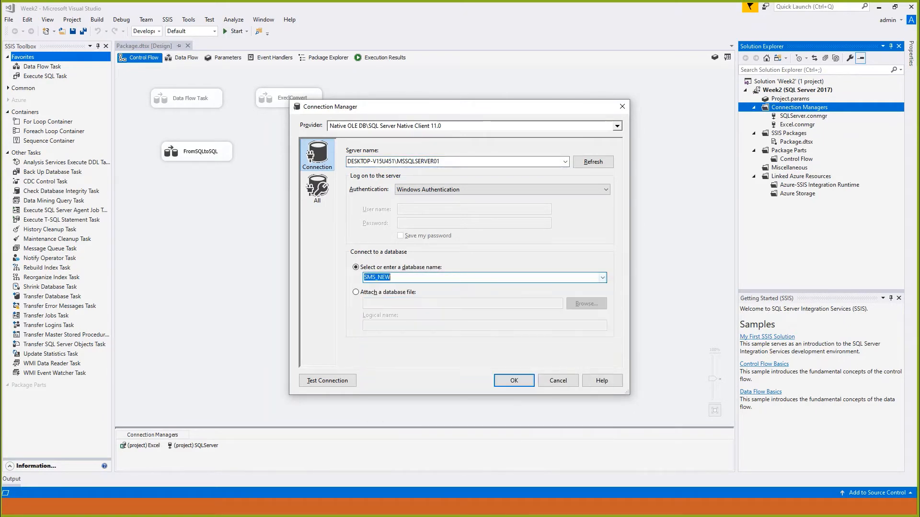
{"action": "key", "text": "alt+t"}
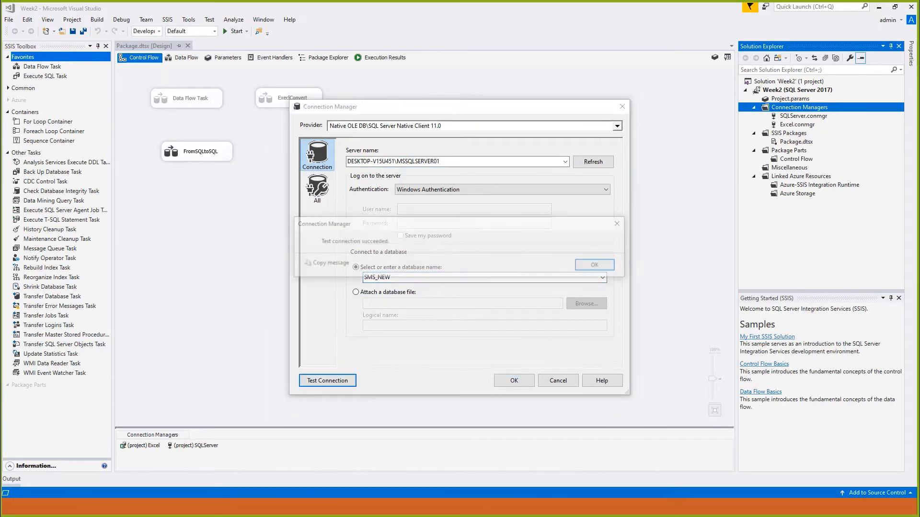
{"action": "left_click", "coordinate": [598, 266]}
{"action": "left_click", "coordinate": [513, 381]}
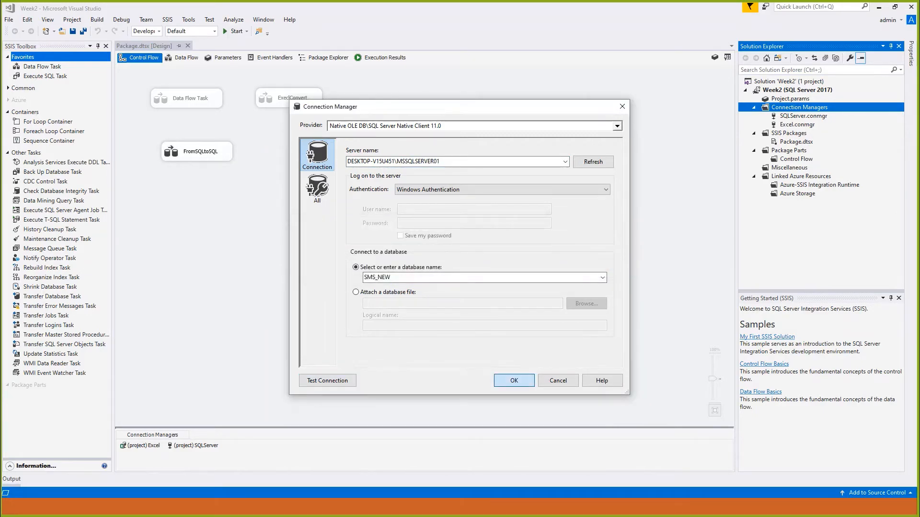
{"action": "left_click", "coordinate": [521, 347]}
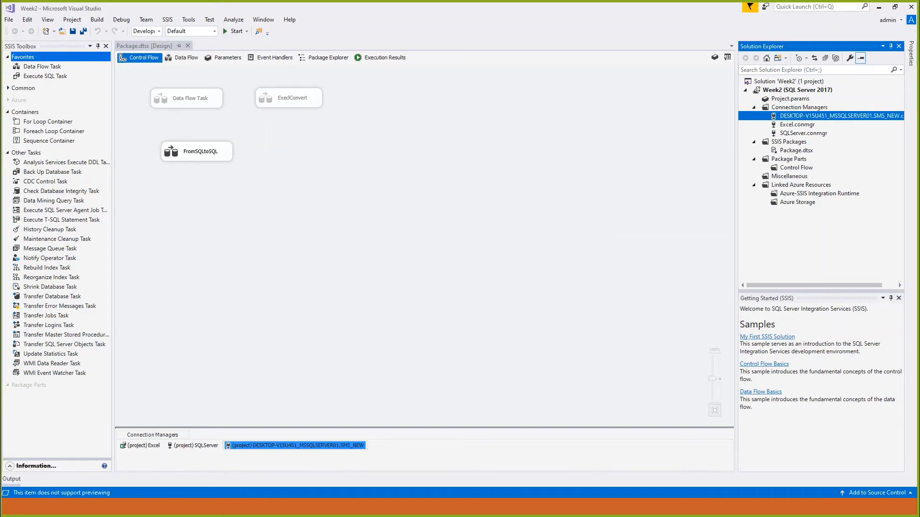
Rename the new SMS_NEW connection manager to SMSServer.
{"action": "right_click", "coordinate": [803, 116]}
{"action": "left_click", "coordinate": [738, 200]}
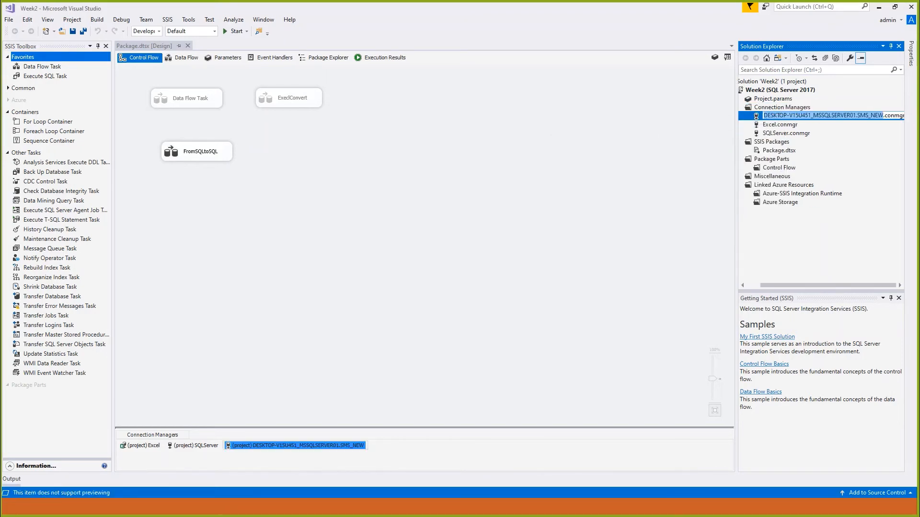
{"action": "type", "text": "SMS"}
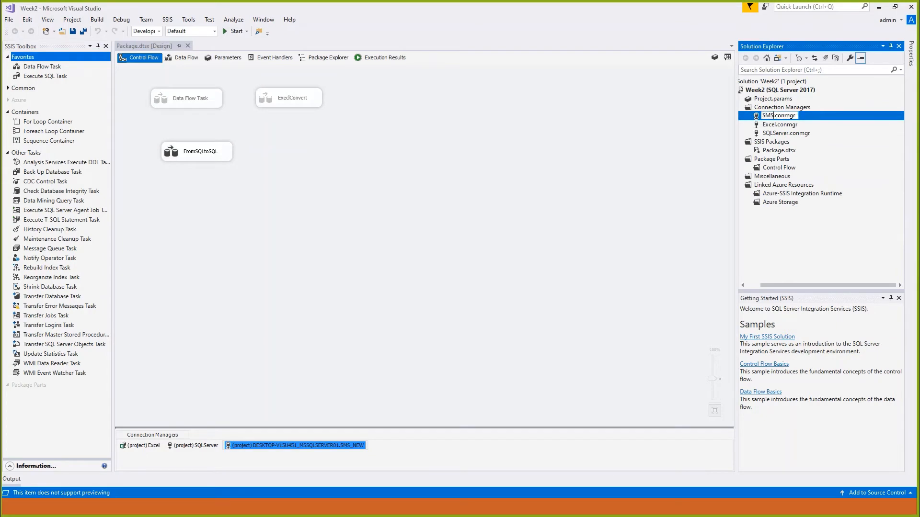
{"action": "type", "text": "Server"}
{"action": "key", "text": "Return"}
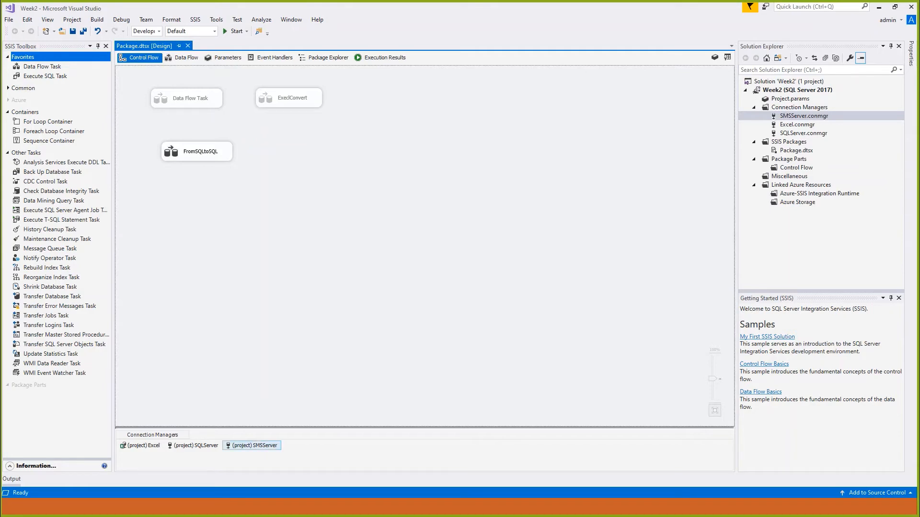
{"action": "left_click", "coordinate": [193, 445]}
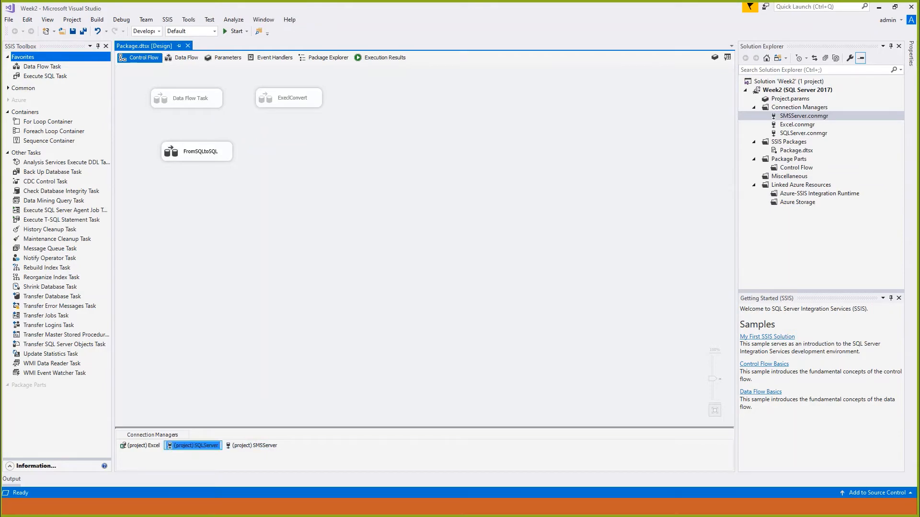
{"action": "left_click", "coordinate": [141, 445]}
{"action": "left_click", "coordinate": [252, 446]}
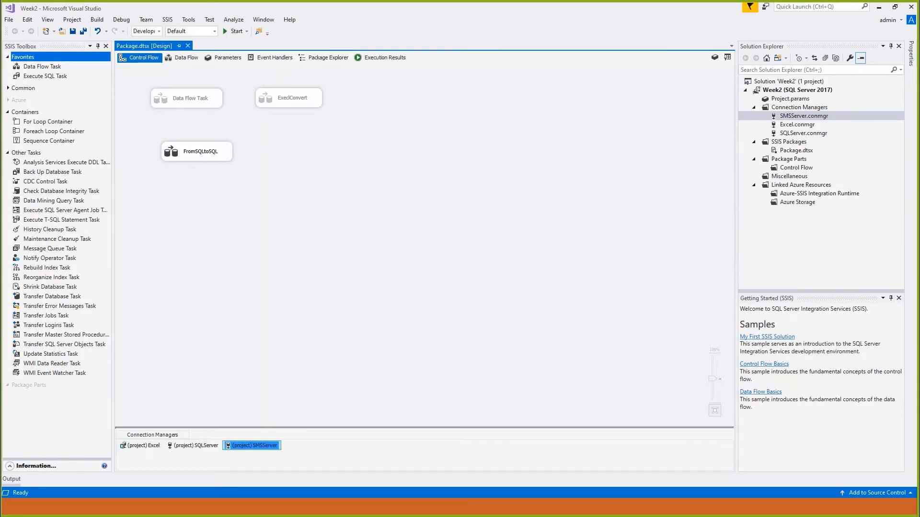
Disable the FromSQLtoSQL task in the control flow.
{"action": "left_click", "coordinate": [200, 152]}
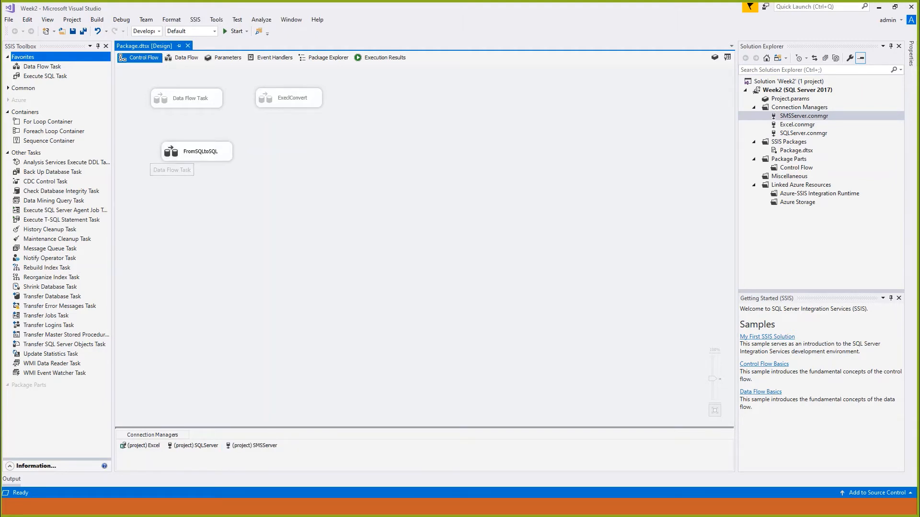
{"action": "right_click", "coordinate": [191, 154]}
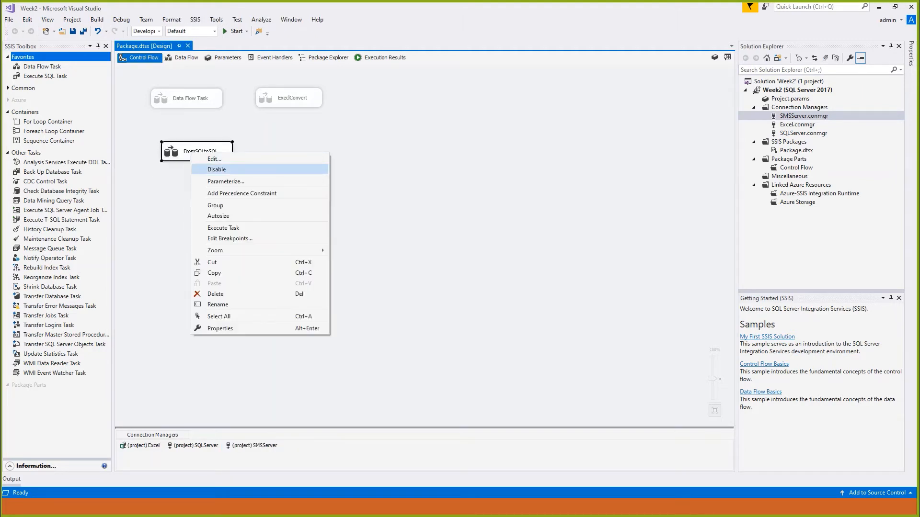
{"action": "left_click", "coordinate": [202, 169]}
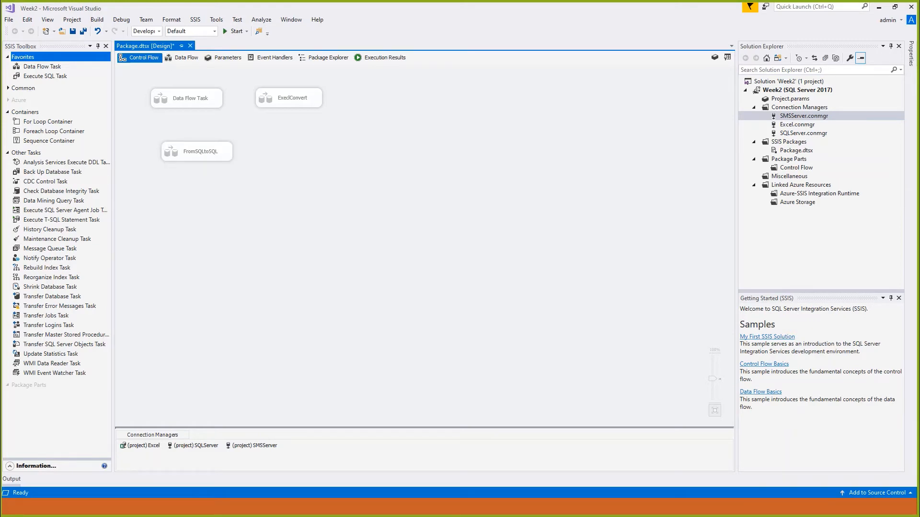
Add a new Data Flow Task beside FromSQLtoSQL and place an OLE DB Source inside it.
{"action": "left_click_drag", "start_coordinate": [42, 67], "coordinate": [302, 157]}
{"action": "double_click", "coordinate": [338, 165]}
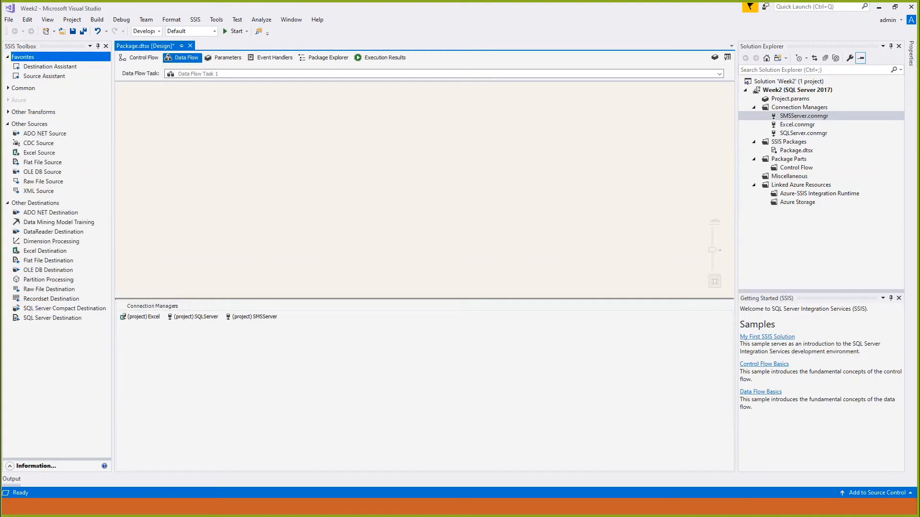
{"action": "left_click_drag", "start_coordinate": [42, 171], "coordinate": [243, 126]}
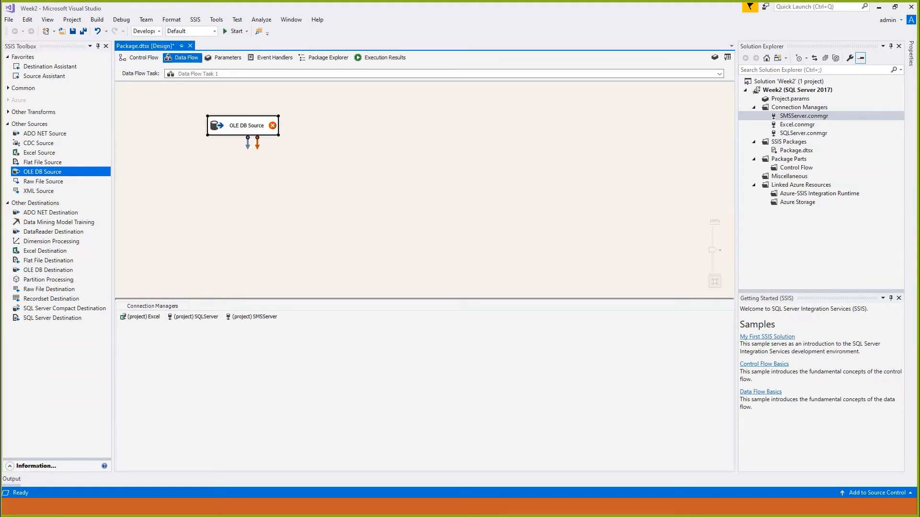
Configure the OLE DB Source with the SMSServer connection manager and the [dbo].[Student] table.
{"action": "double_click", "coordinate": [242, 126]}
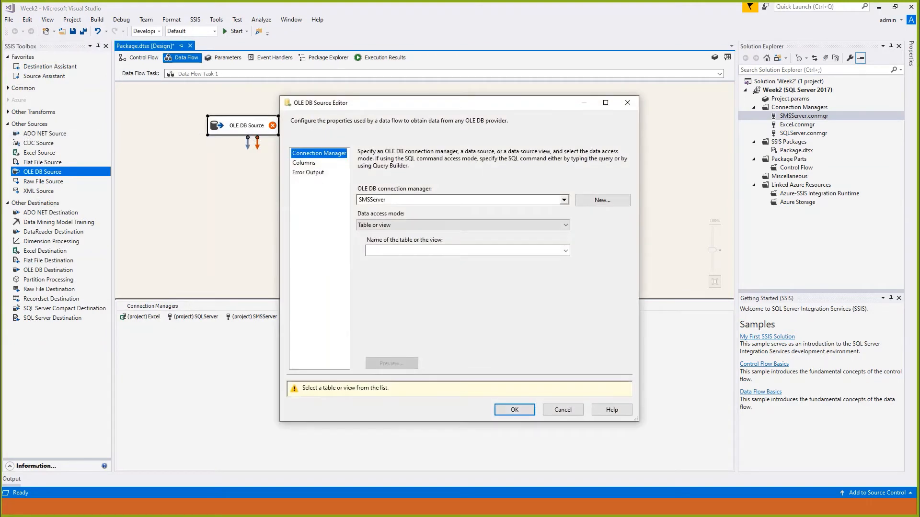
{"action": "left_click", "coordinate": [563, 200]}
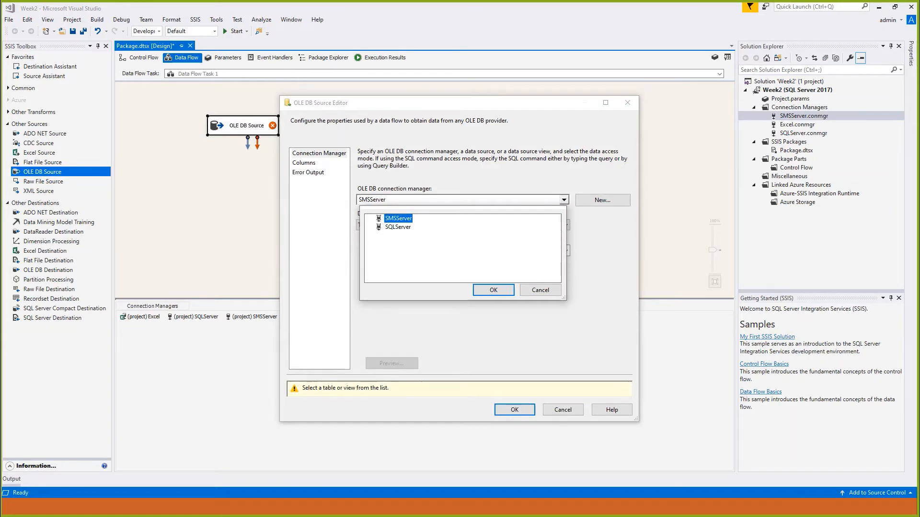
{"action": "left_click", "coordinate": [493, 290]}
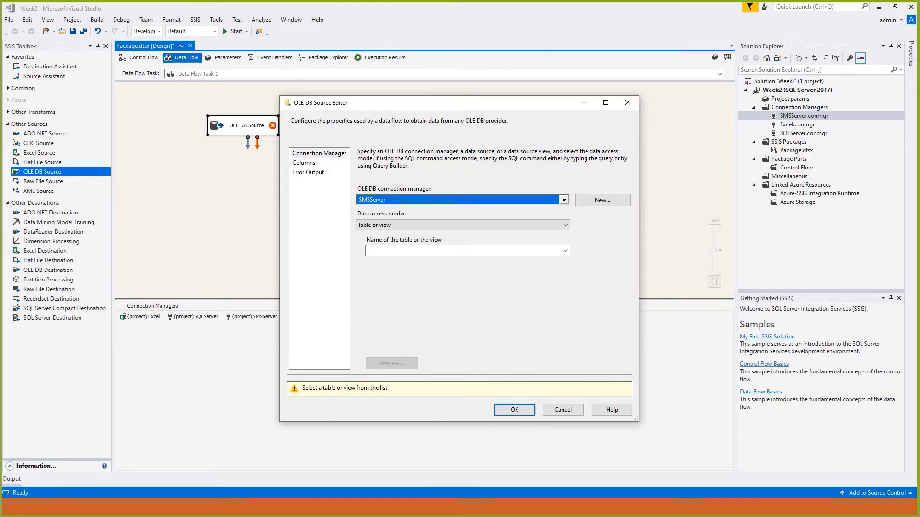
{"action": "left_click", "coordinate": [565, 250]}
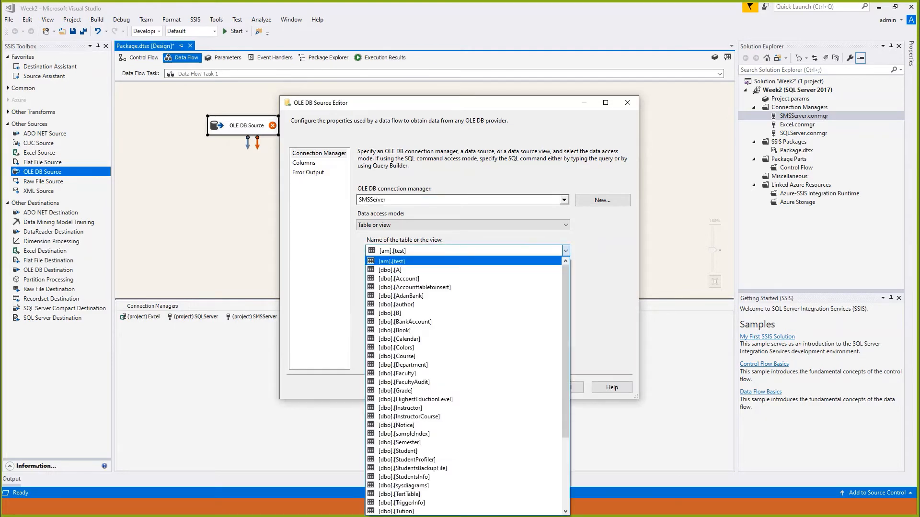
{"action": "scroll", "coordinate": [462, 364], "scroll_direction": "down", "scroll_amount": 4}
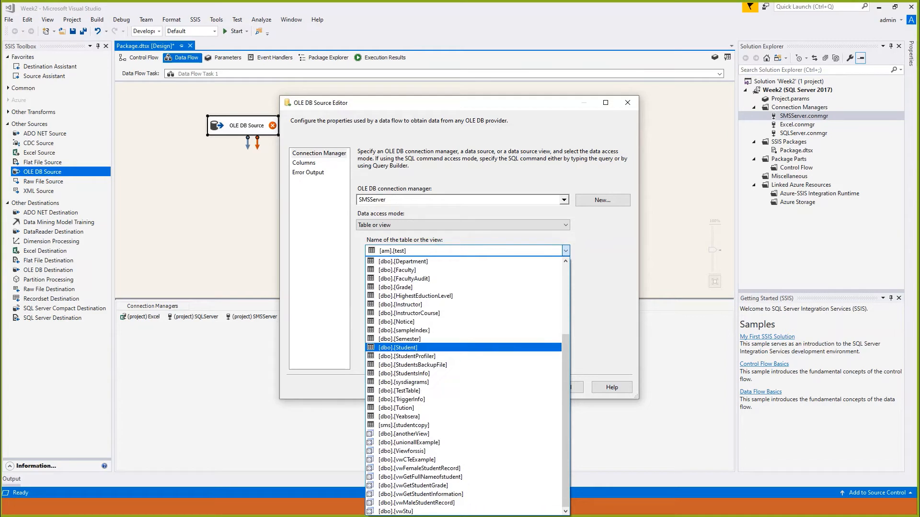
{"action": "left_click", "coordinate": [398, 347]}
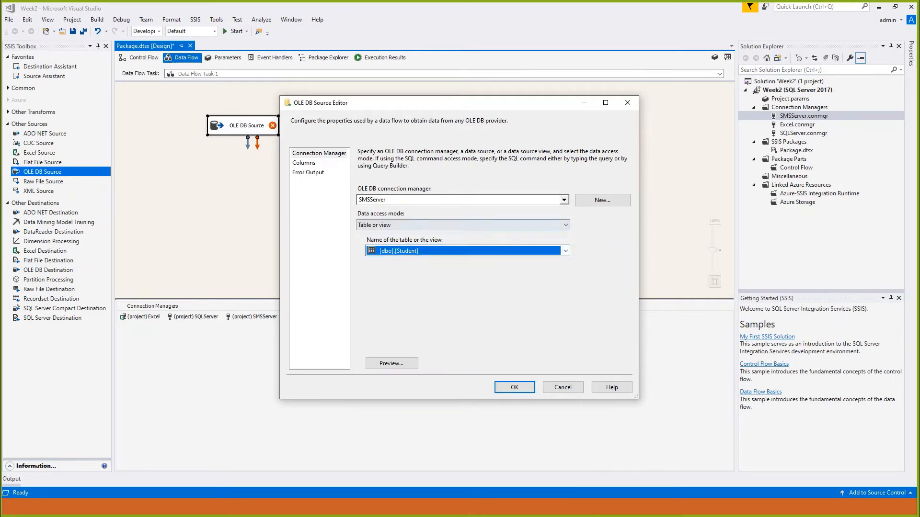
Switch the source's data access mode to SQL command and enter the query "Select * from Student".
{"action": "left_click", "coordinate": [462, 225]}
{"action": "left_click", "coordinate": [383, 250]}
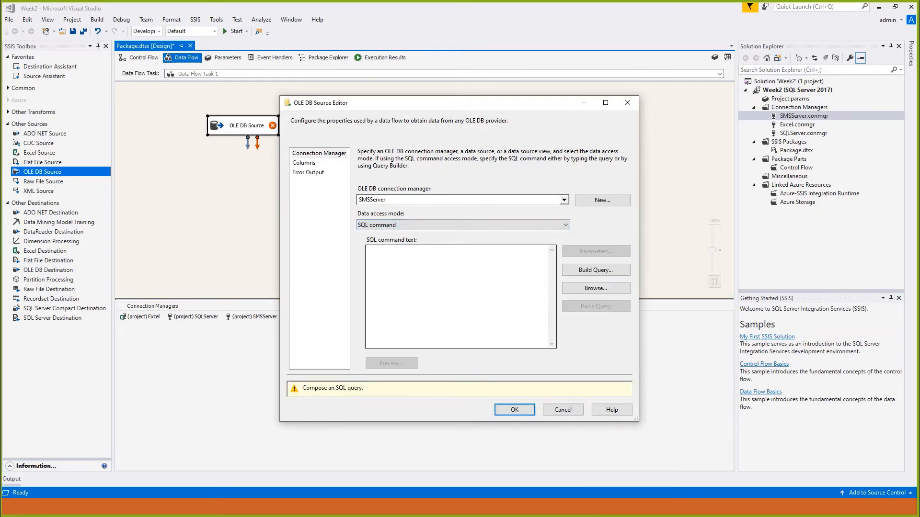
{"action": "left_click", "coordinate": [383, 250]}
{"action": "type", "text": "Sel"}
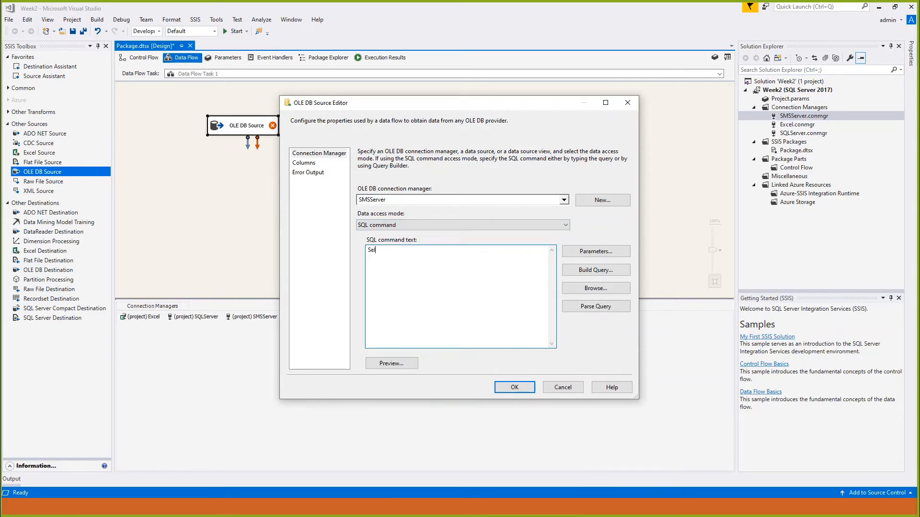
{"action": "type", "text": "ect * from Student"}
Preview the source query's rows through to the end and accept the OLE DB Source settings.
{"action": "left_click", "coordinate": [392, 363]}
{"action": "scroll", "coordinate": [459, 247], "scroll_direction": "down", "scroll_amount": 1}
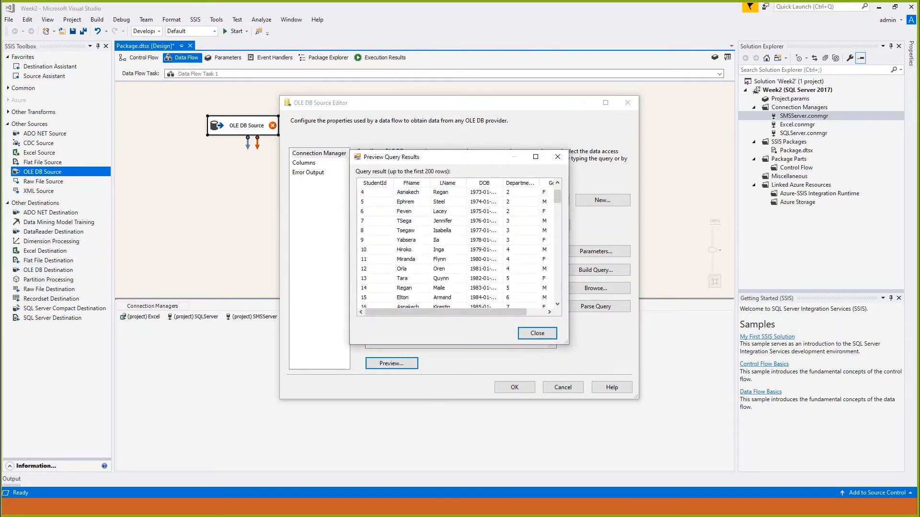
{"action": "scroll", "coordinate": [458, 247], "scroll_direction": "down", "scroll_amount": 20}
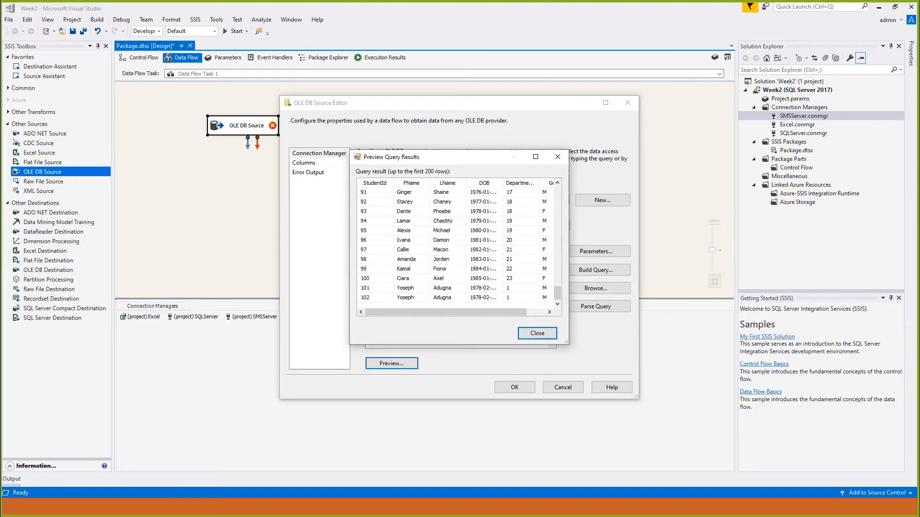
{"action": "left_click", "coordinate": [537, 333]}
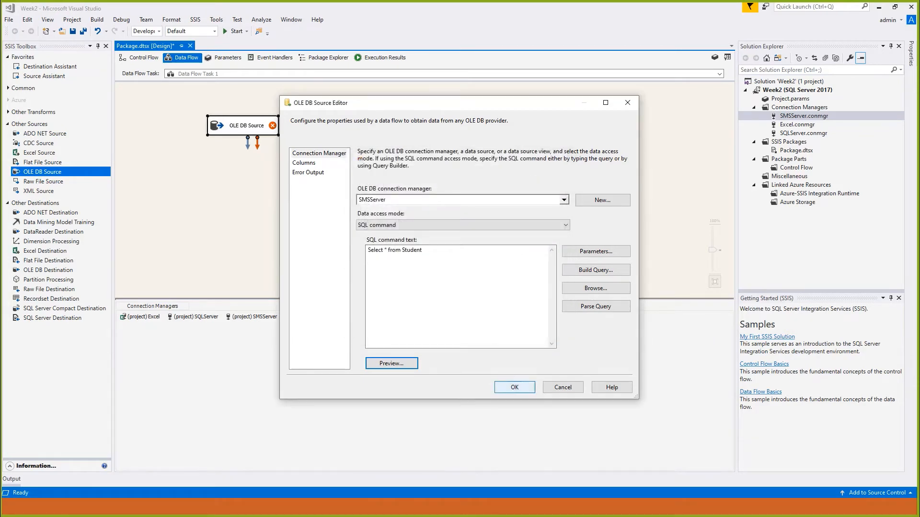
{"action": "left_click", "coordinate": [514, 387]}
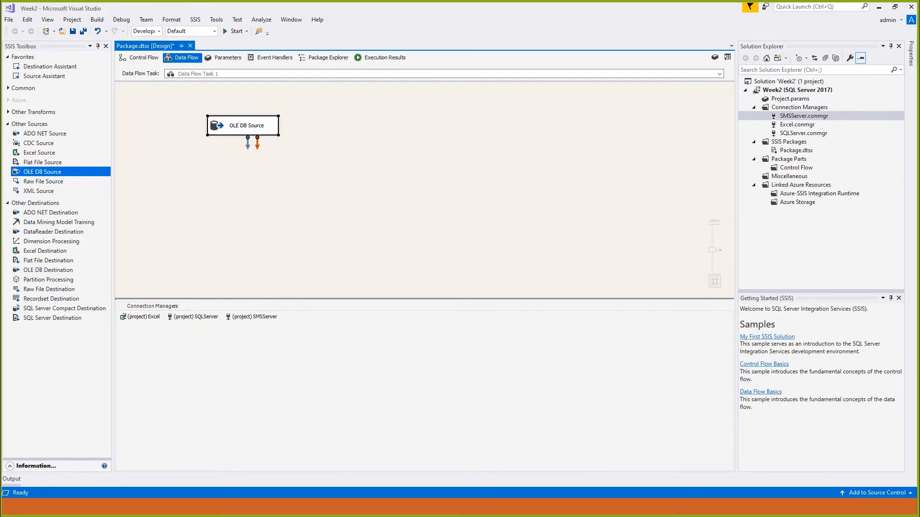
Add an OLE DB Destination below the source and connect the source's data output to it.
{"action": "left_click", "coordinate": [49, 261]}
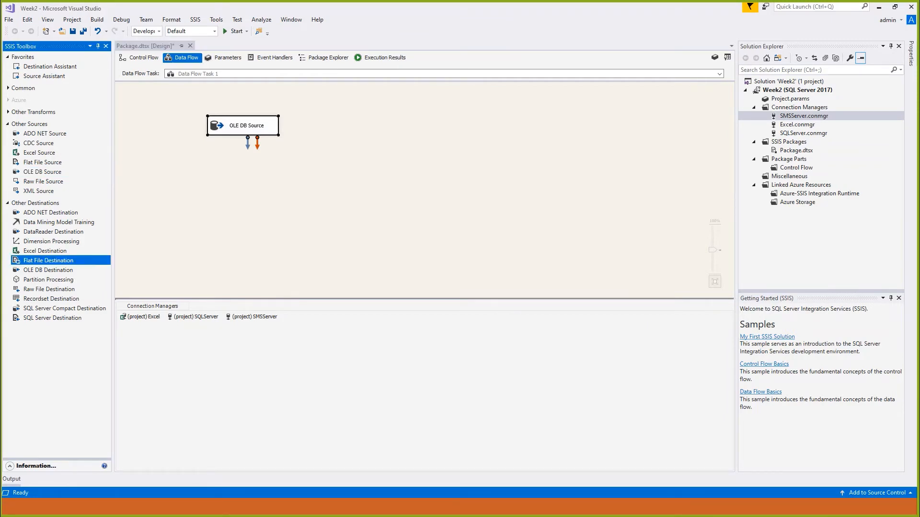
{"action": "left_click", "coordinate": [49, 270]}
{"action": "left_click_drag", "start_coordinate": [48, 271], "coordinate": [267, 171]}
{"action": "left_click", "coordinate": [246, 126]}
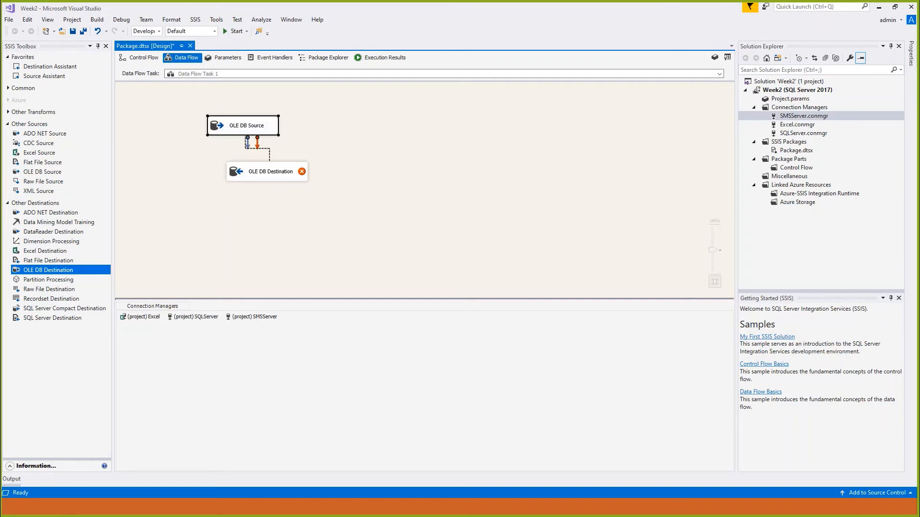
Set the OLE DB Destination's connection manager to SQLServer.
{"action": "double_click", "coordinate": [263, 172]}
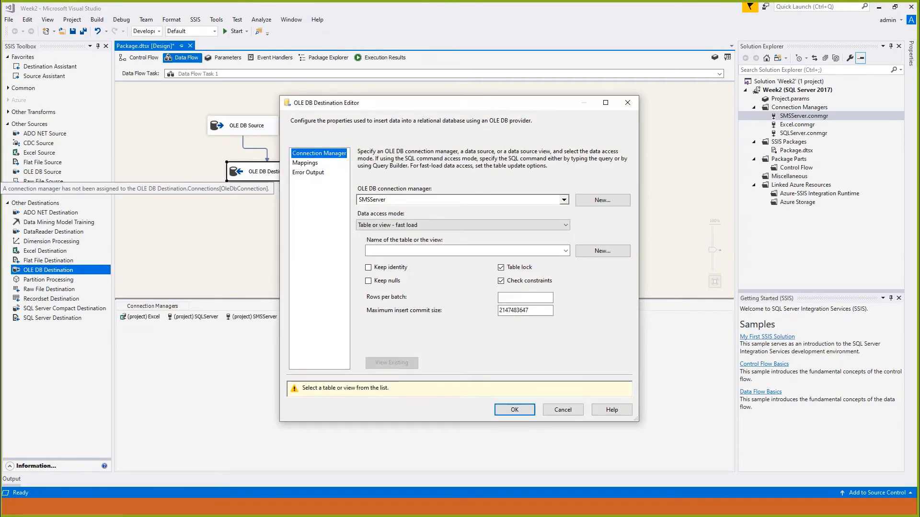
{"action": "left_click", "coordinate": [563, 200]}
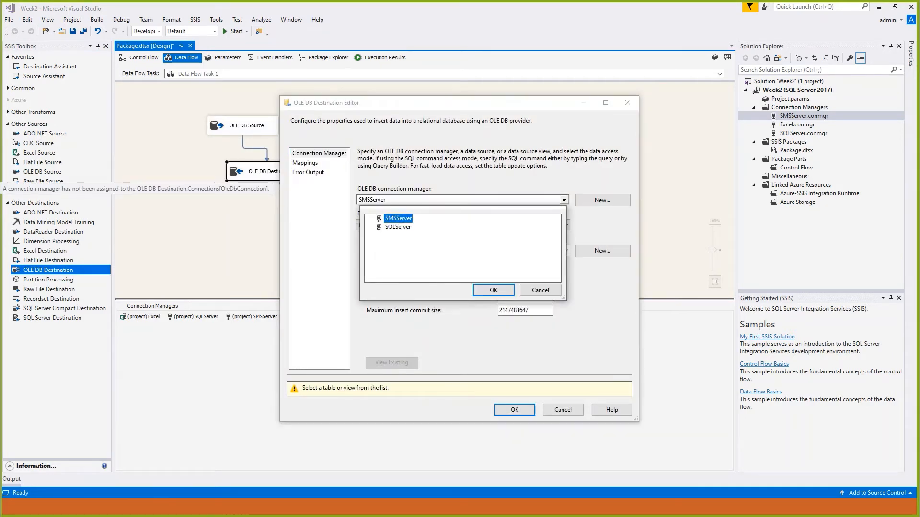
{"action": "left_click", "coordinate": [398, 227]}
{"action": "left_click", "coordinate": [493, 290]}
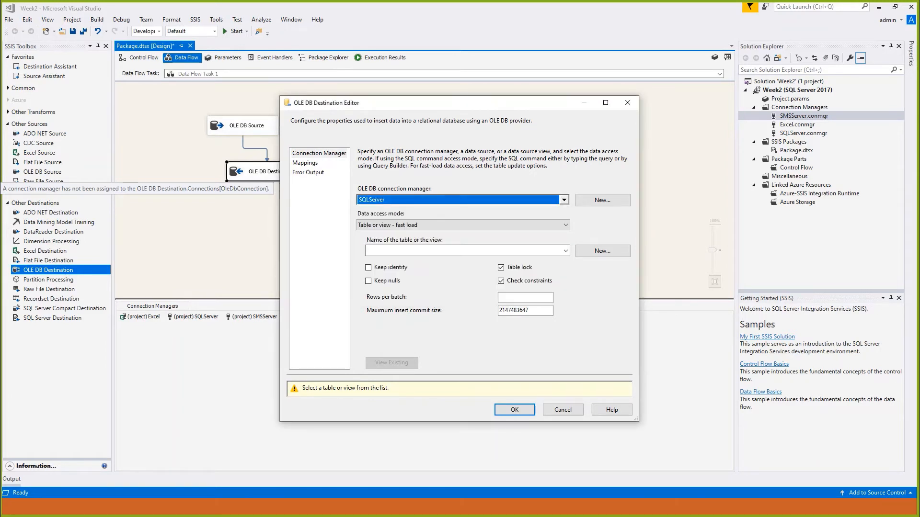
Create a new destination table named FROMSMSSTUDENT, keeping the generated column definitions.
{"action": "left_click", "coordinate": [602, 251]}
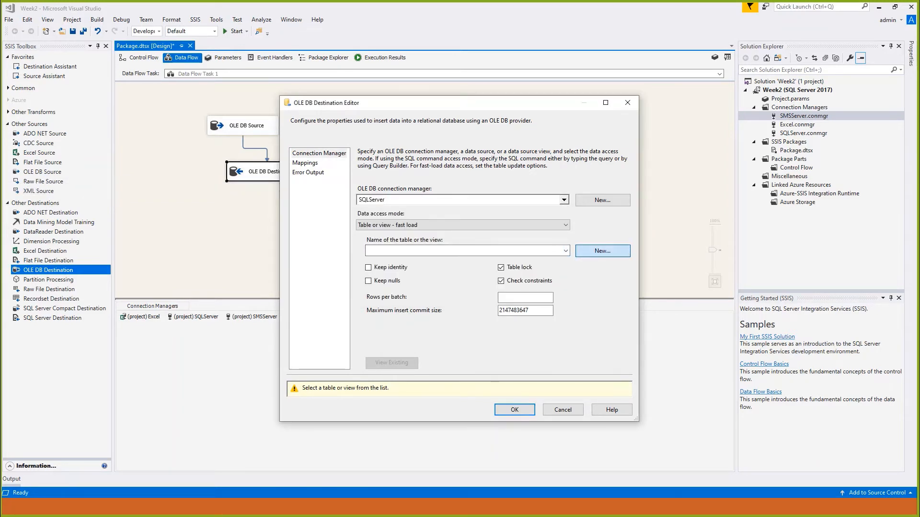
{"action": "left_click", "coordinate": [446, 190]}
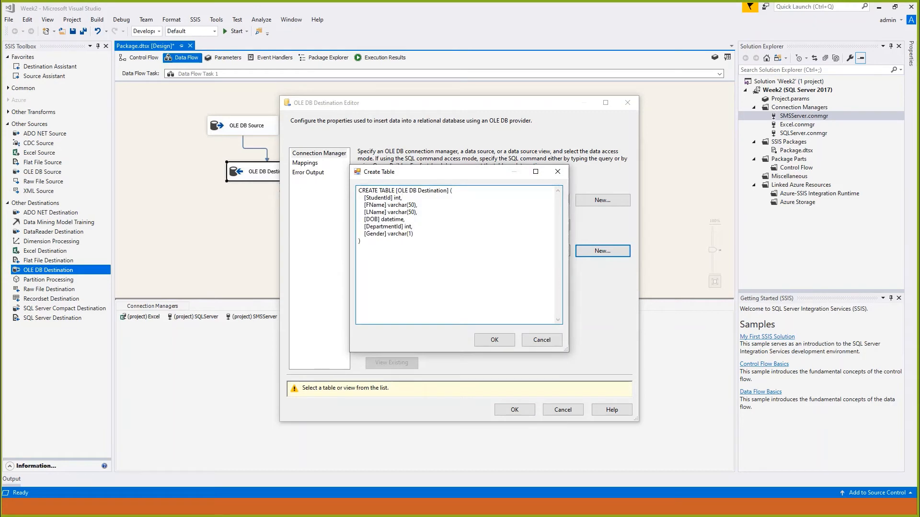
{"action": "left_click_drag", "start_coordinate": [449, 191], "coordinate": [396, 191]}
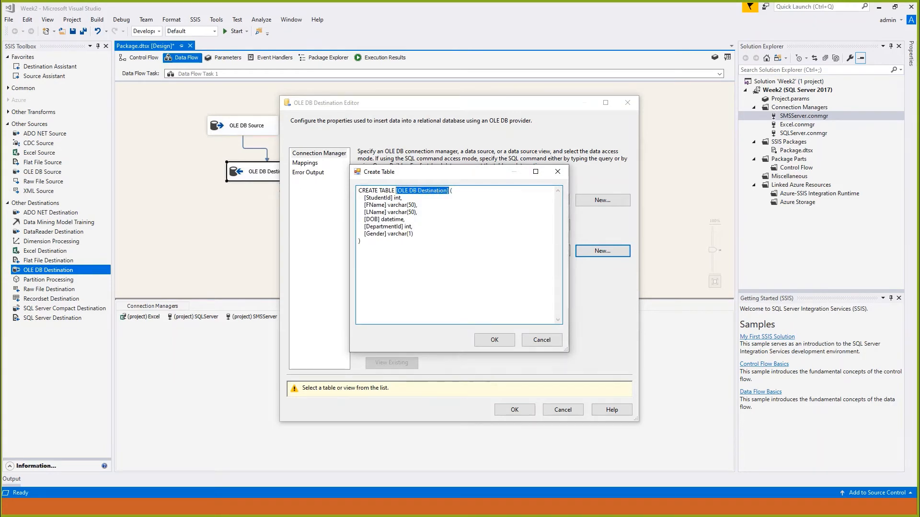
{"action": "type", "text": "FRO"}
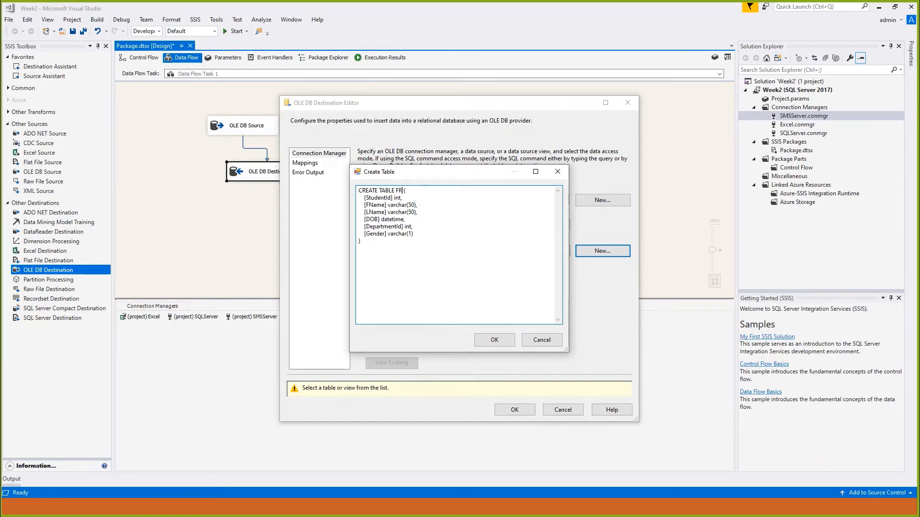
{"action": "type", "text": "MSMSSTUDENT"}
{"action": "left_click", "coordinate": [494, 340]}
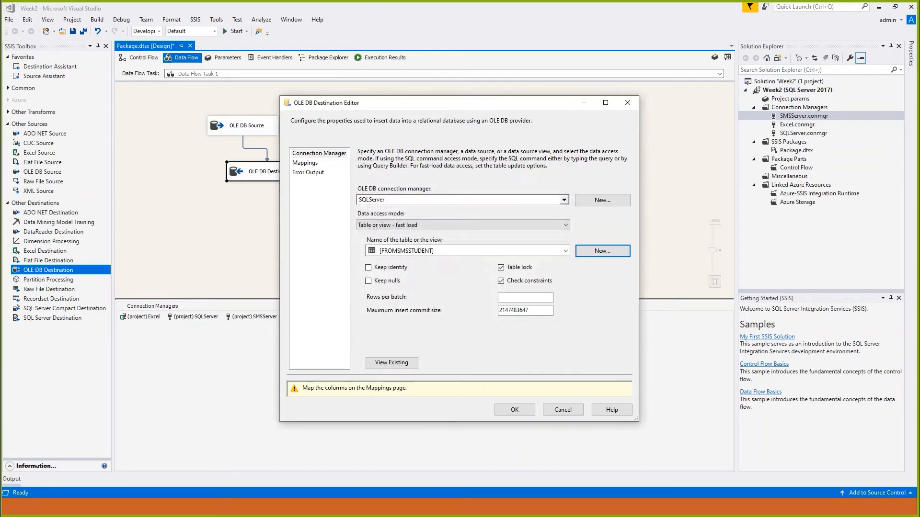
Accept the destination's default column mappings and run the package.
{"action": "left_click", "coordinate": [305, 163]}
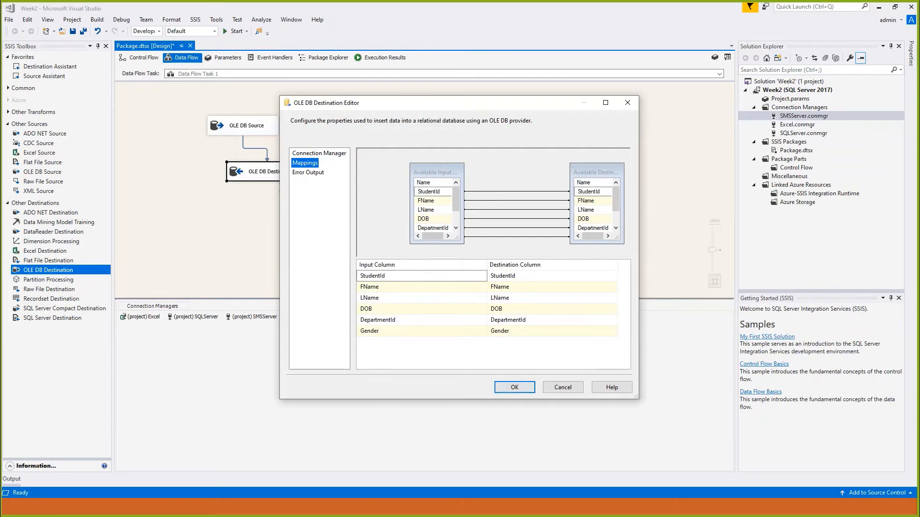
{"action": "left_click", "coordinate": [515, 387]}
{"action": "left_click", "coordinate": [431, 239]}
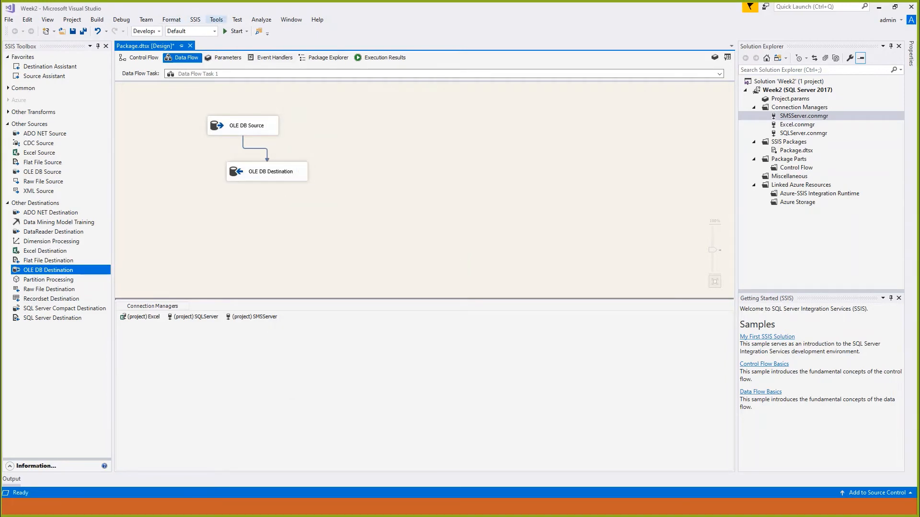
{"action": "left_click", "coordinate": [233, 32]}
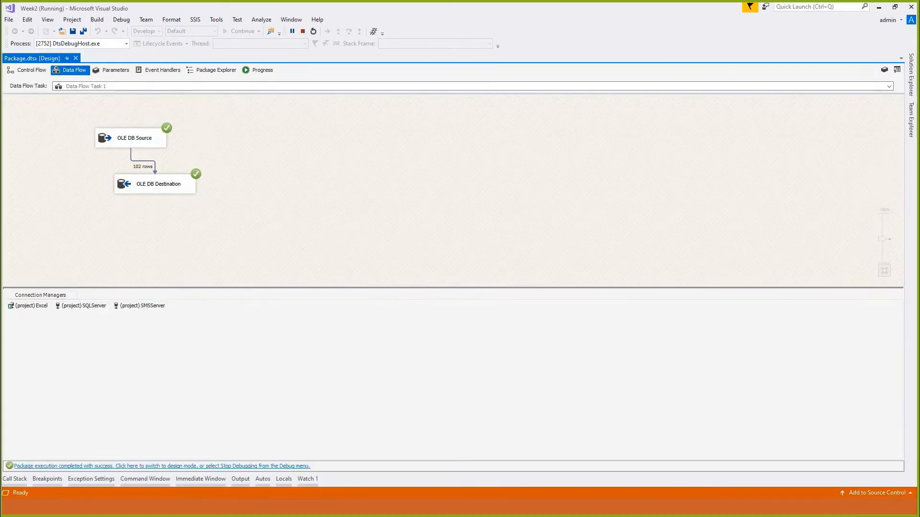
Switch to SQL Server Management Studio and refresh the Tables folder of the SSISSample database.
{"action": "key", "text": "alt+Tab"}
{"action": "key", "text": "alt+Tab"}
{"action": "key", "text": "alt+Tab"}
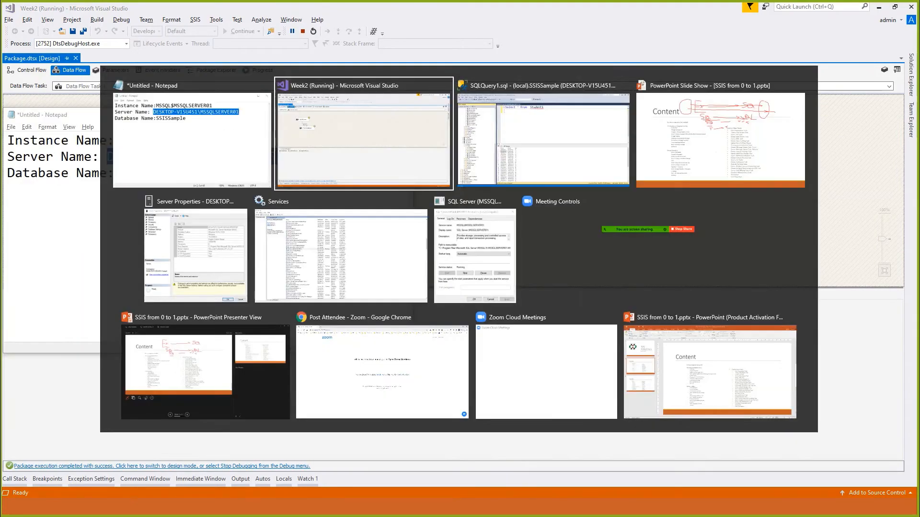
{"action": "left_click", "coordinate": [59, 279]}
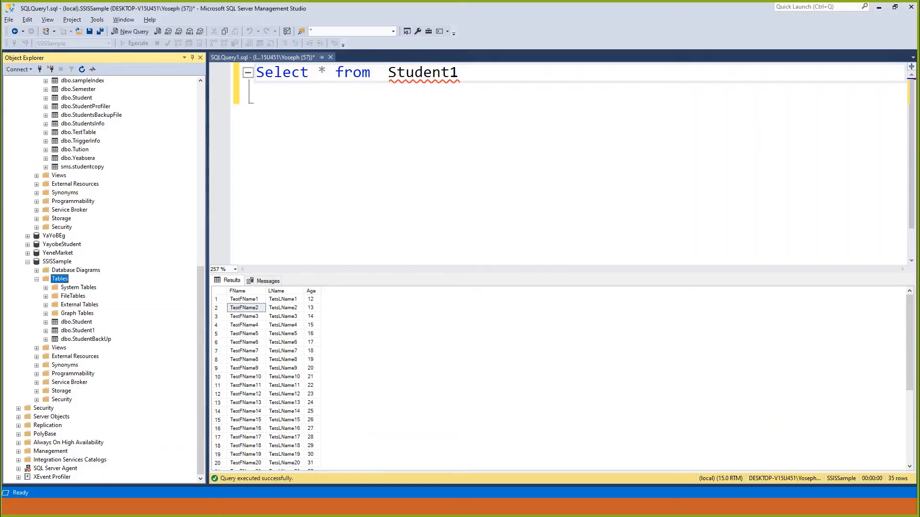
{"action": "key", "text": "F5"}
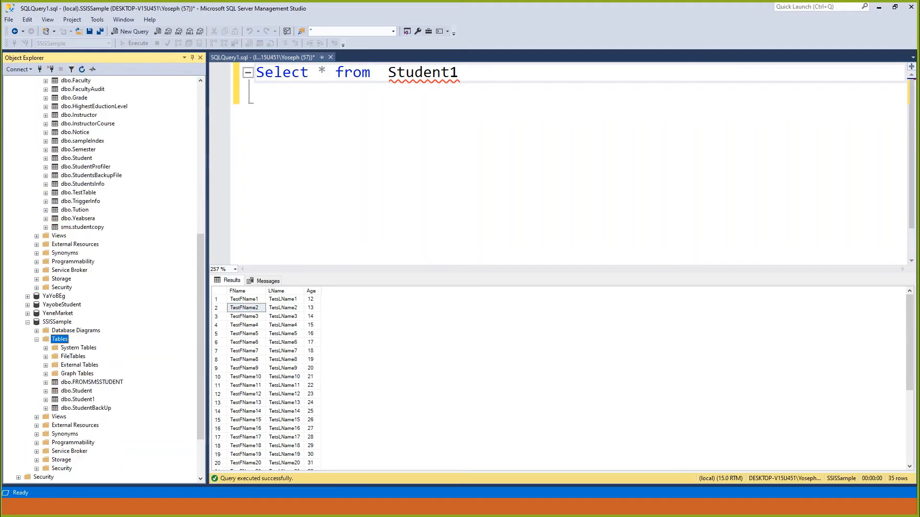
Write Select * from [dbo].[FROMSMSSTUDENT] below the existing query and execute only that statement.
{"action": "left_click", "coordinate": [92, 382]}
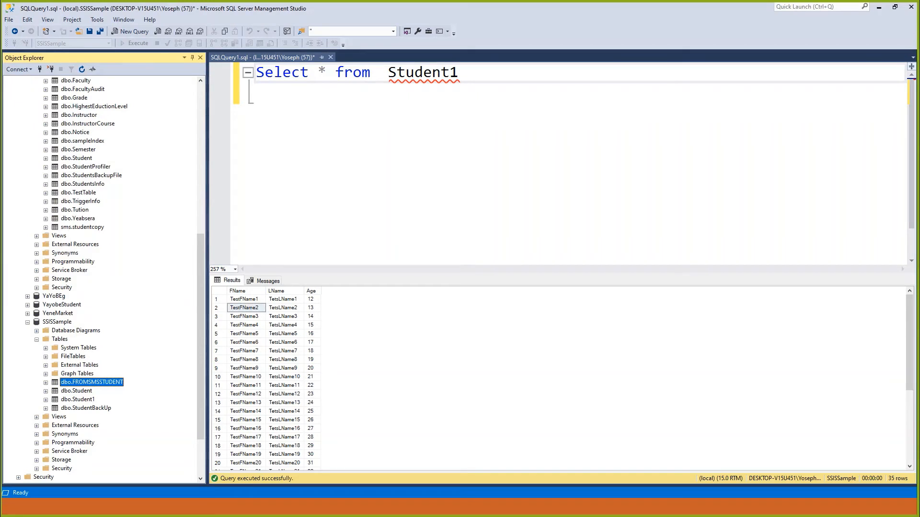
{"action": "left_click", "coordinate": [266, 93]}
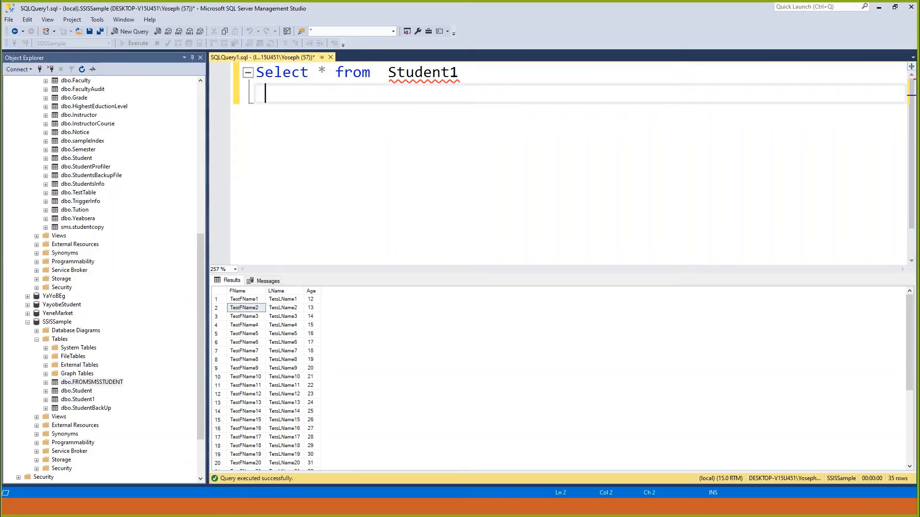
{"action": "key", "text": "Return"}
{"action": "type", "text": "Select * from"}
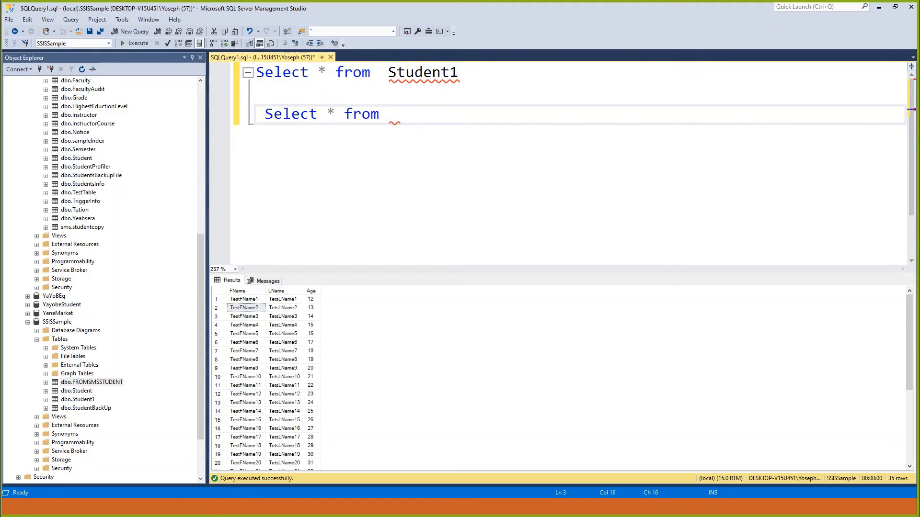
{"action": "left_click", "coordinate": [92, 382]}
{"action": "left_click_drag", "start_coordinate": [389, 114], "coordinate": [467, 114]}
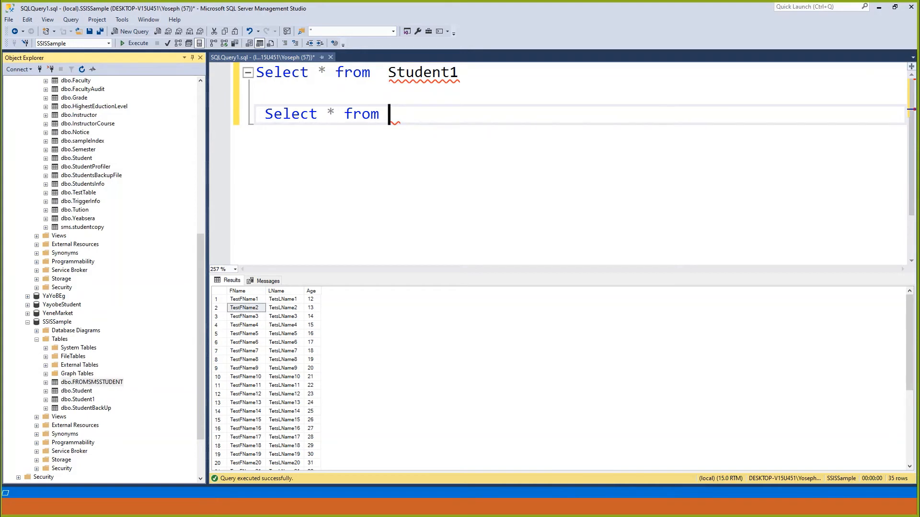
{"action": "left_click", "coordinate": [467, 114]}
{"action": "left_click_drag", "start_coordinate": [582, 114], "coordinate": [256, 114]}
{"action": "left_click", "coordinate": [135, 43]}
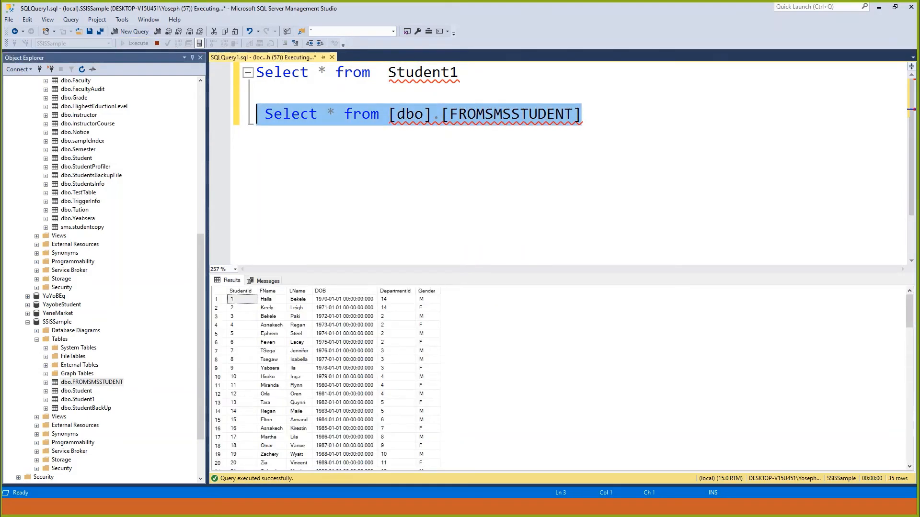
{"action": "left_click", "coordinate": [271, 351]}
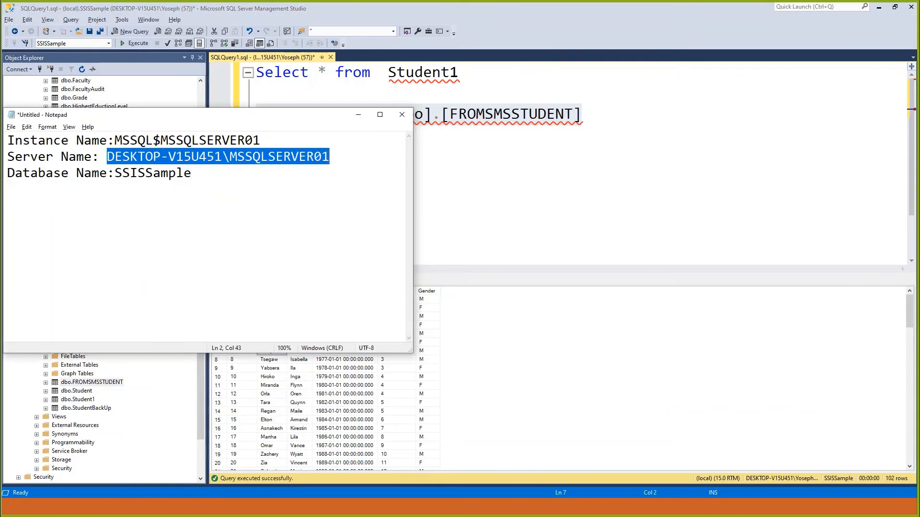
Switch to Visual Studio, stop debugging, and add the condition where Gender='F' to the OLE DB Source's SQL command.
{"action": "key", "text": "alt+Tab"}
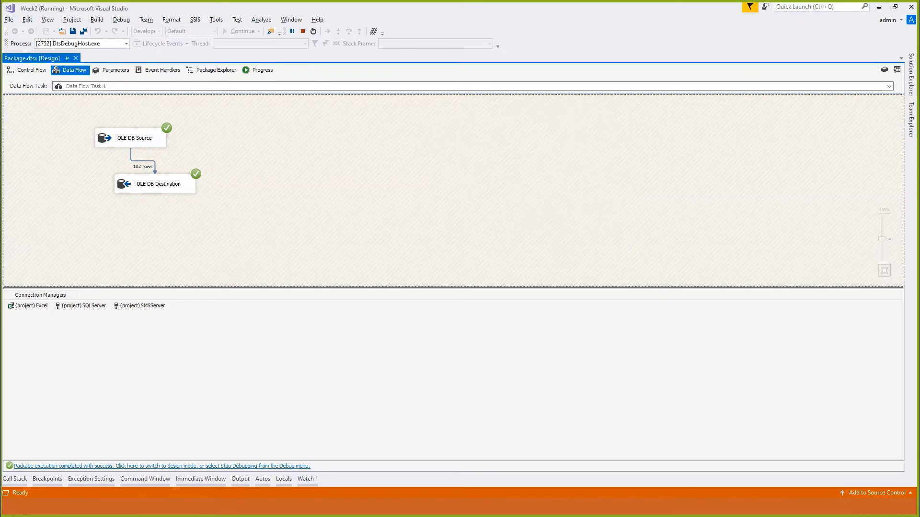
{"action": "left_click", "coordinate": [303, 31]}
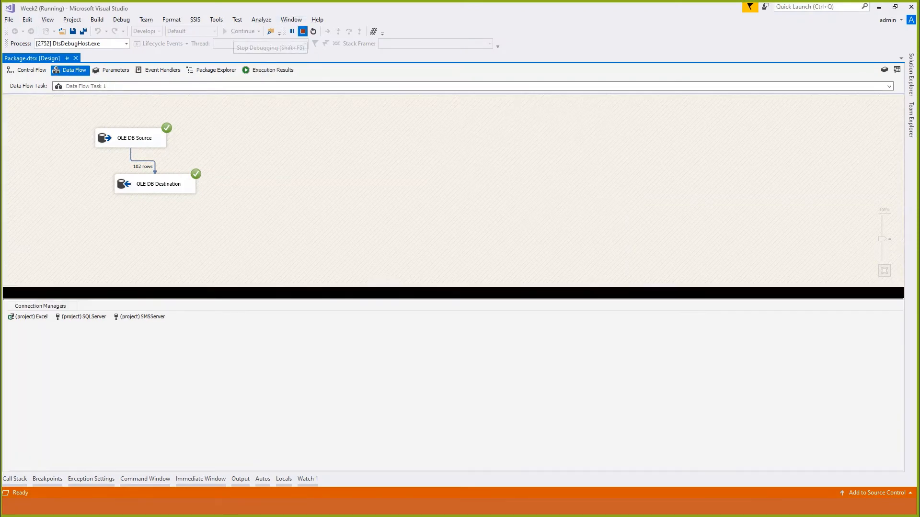
{"action": "double_click", "coordinate": [246, 125]}
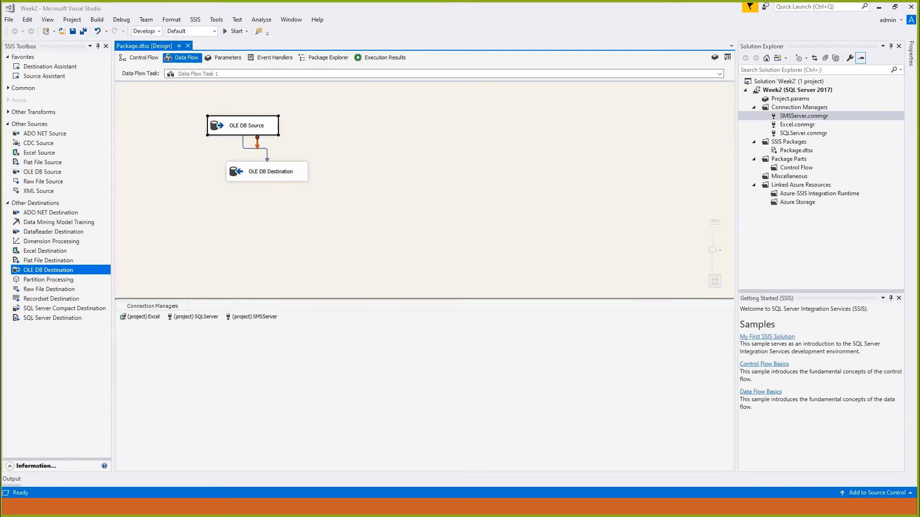
{"action": "left_click", "coordinate": [423, 250]}
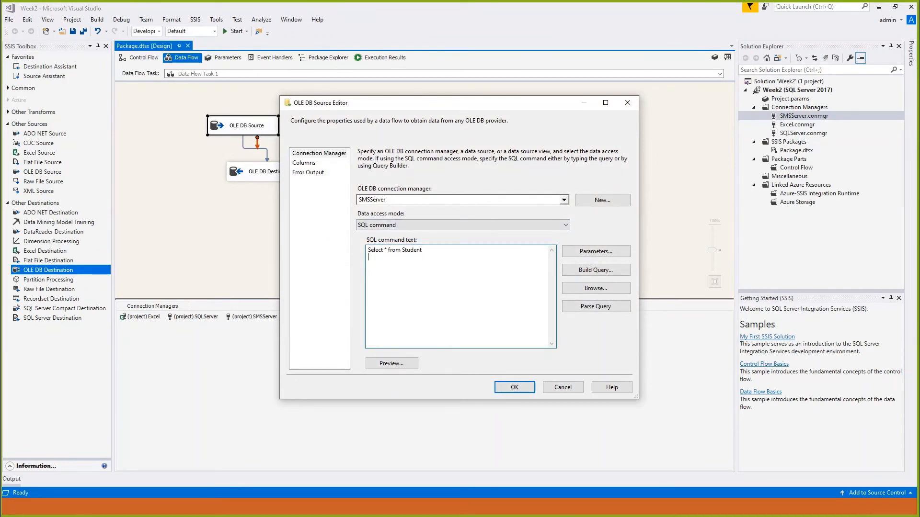
{"action": "key", "text": "Return"}
{"action": "type", "text": "where Gender='F"}
{"action": "left_click", "coordinate": [514, 387]}
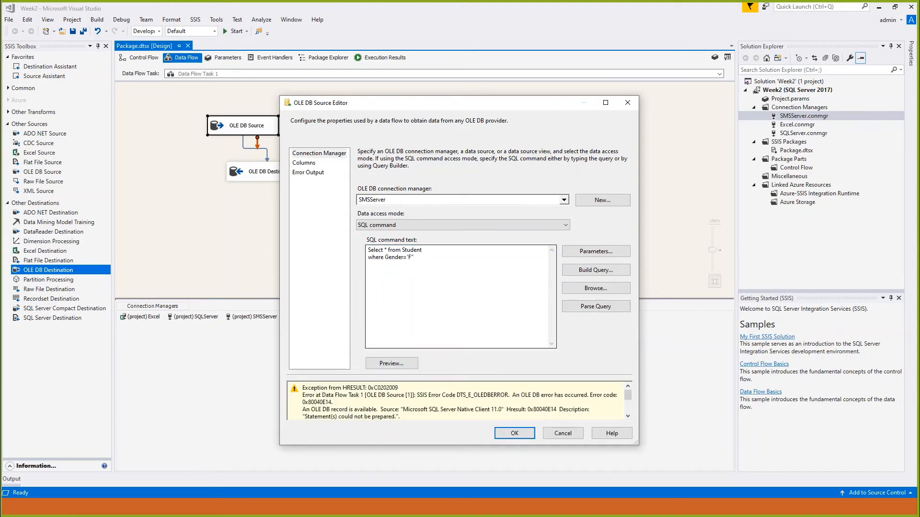
{"action": "left_click", "coordinate": [415, 257]}
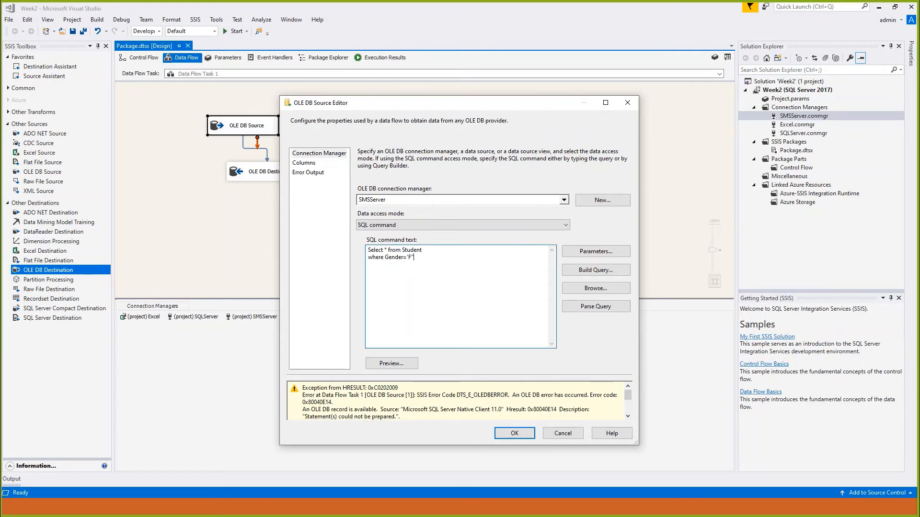
{"action": "key", "text": "BackSpace"}
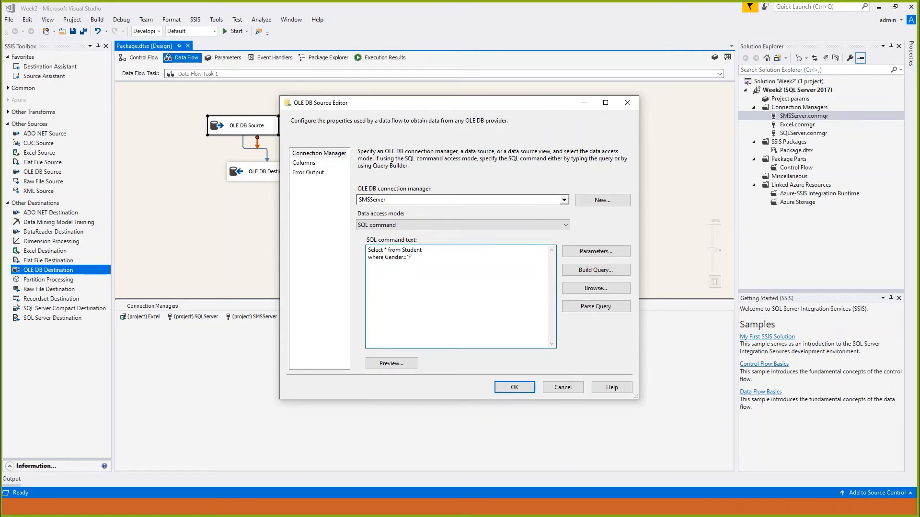
Preview the rows returned by the gender-filtered SQL command and close the preview.
{"action": "left_click", "coordinate": [391, 363]}
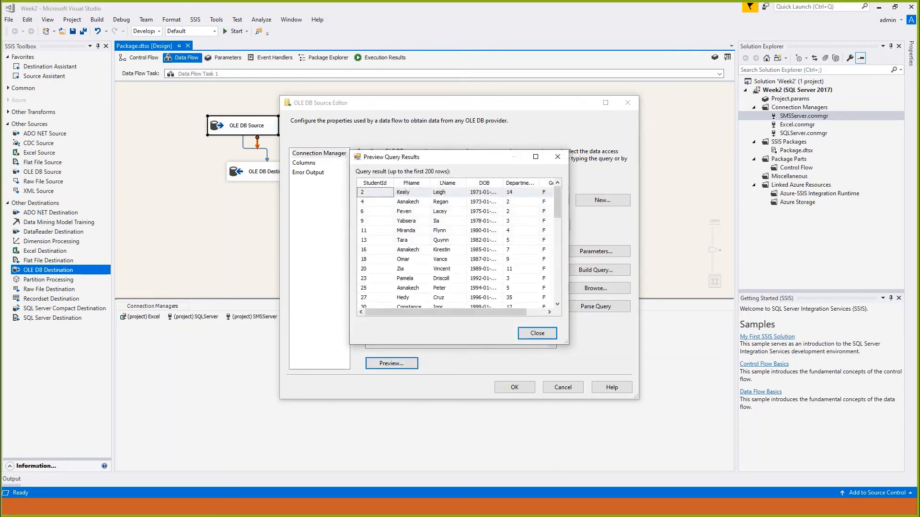
{"action": "scroll", "coordinate": [458, 249], "scroll_direction": "down", "scroll_amount": 9}
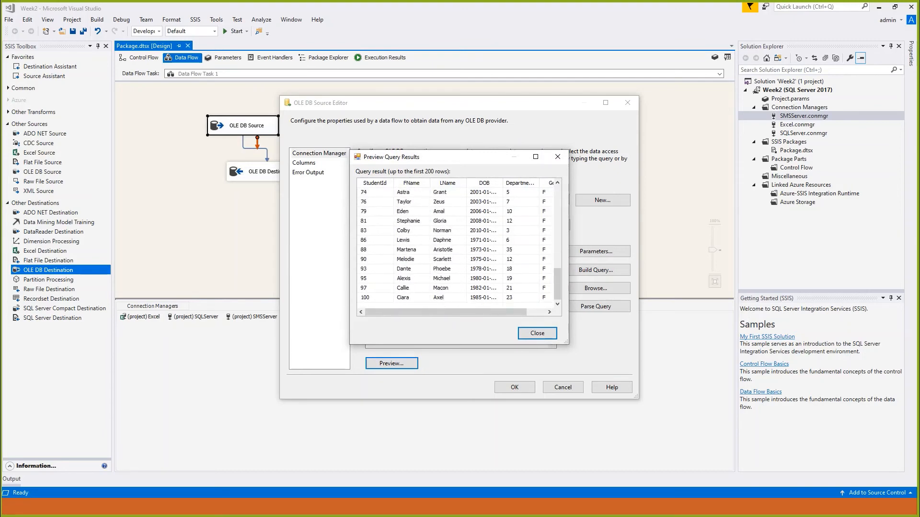
{"action": "scroll", "coordinate": [458, 249], "scroll_direction": "up", "scroll_amount": 9}
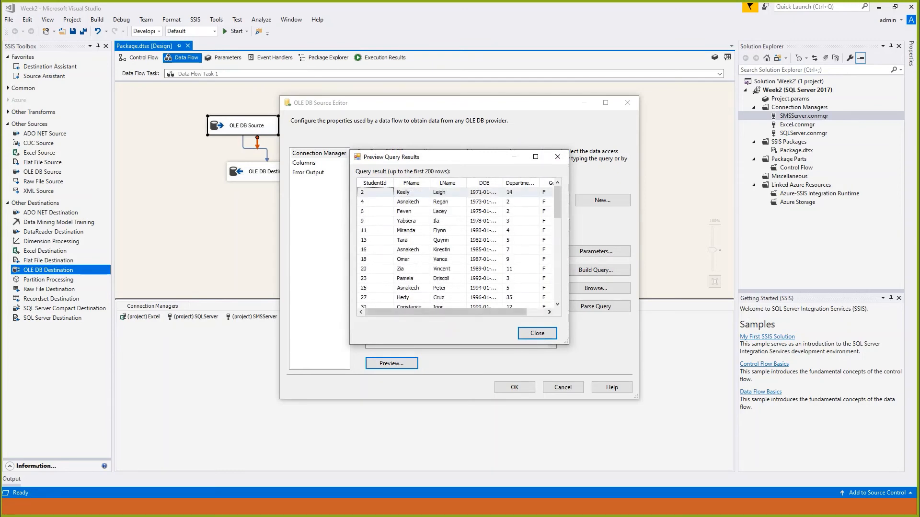
{"action": "left_click", "coordinate": [537, 333]}
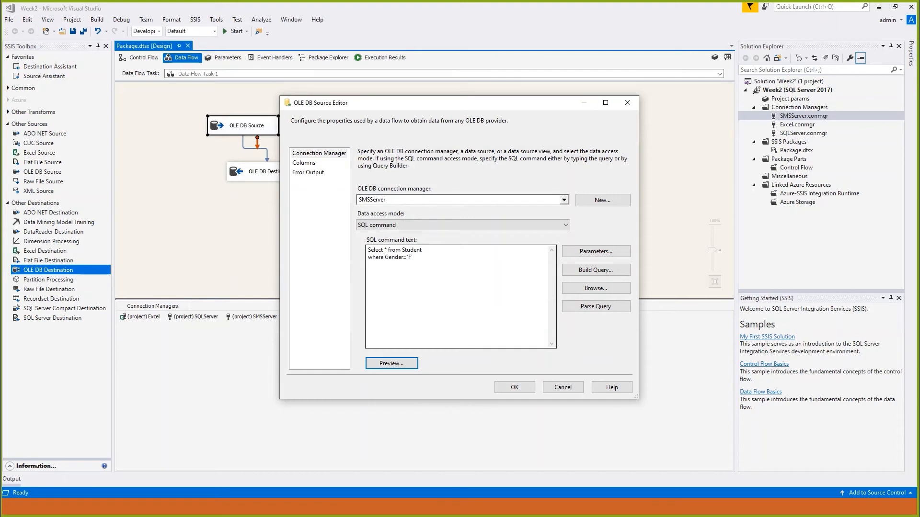
Add a third line, and Age>30, to the source's SQL command and try to preview it.
{"action": "left_click", "coordinate": [412, 257]}
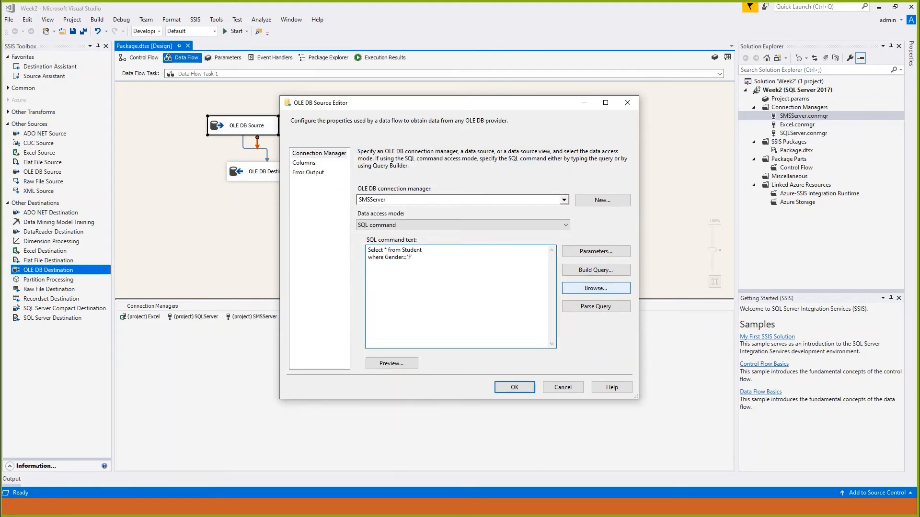
{"action": "type", "text": "a"}
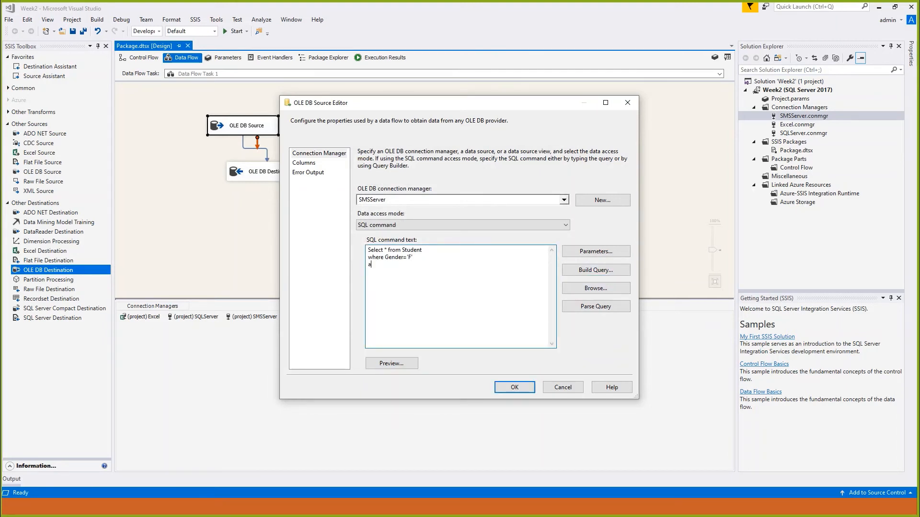
{"action": "type", "text": "nd Age>30"}
{"action": "left_click", "coordinate": [391, 364]}
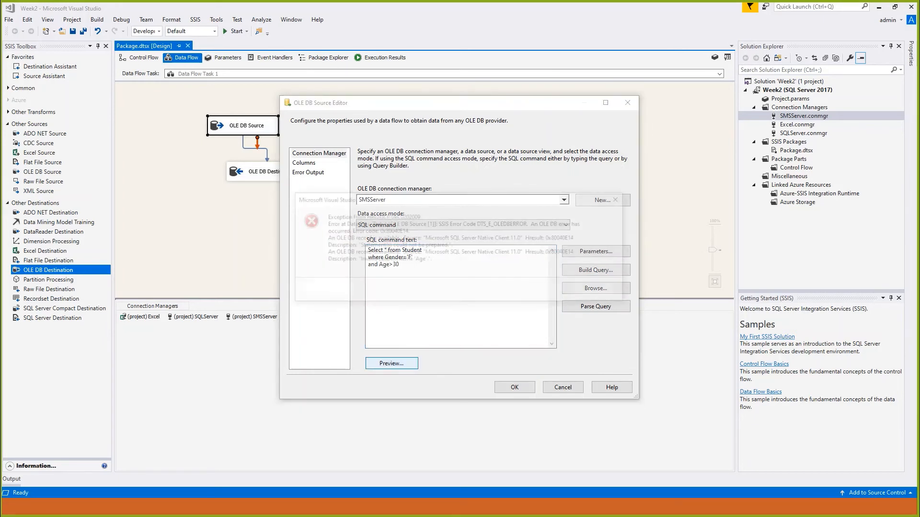
{"action": "key", "text": "Return"}
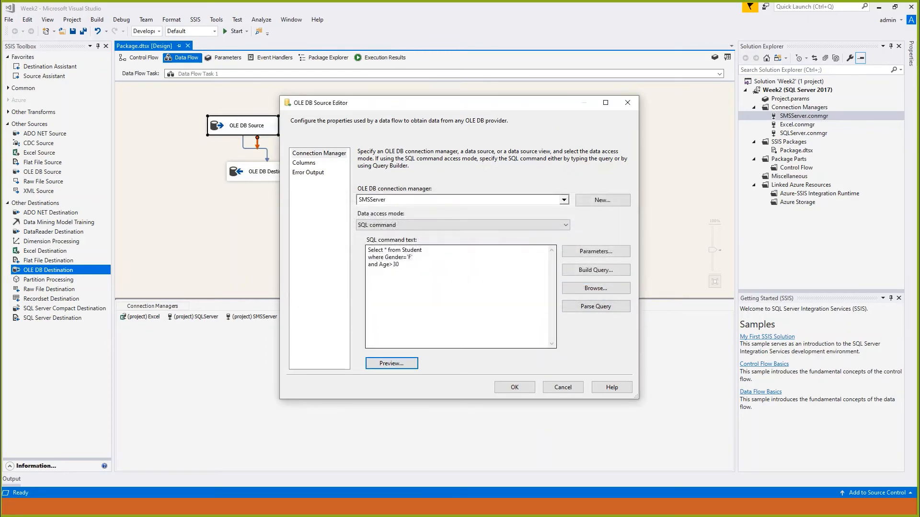
Check the student column names in SQL Server Management Studio, replace the source query's Age condition with DepartmentId=1, and preview it.
{"action": "key", "text": "alt+Tab"}
{"action": "key", "text": "Tab"}
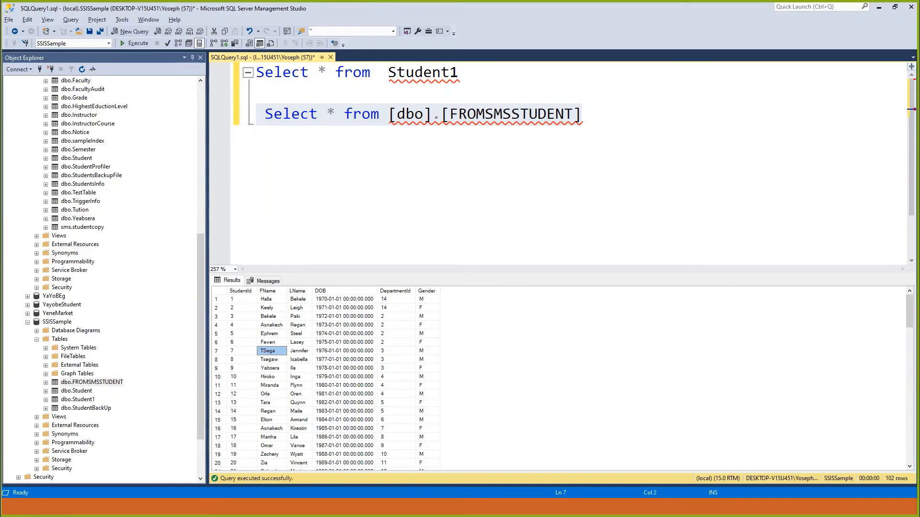
{"action": "key", "text": "alt+Tab"}
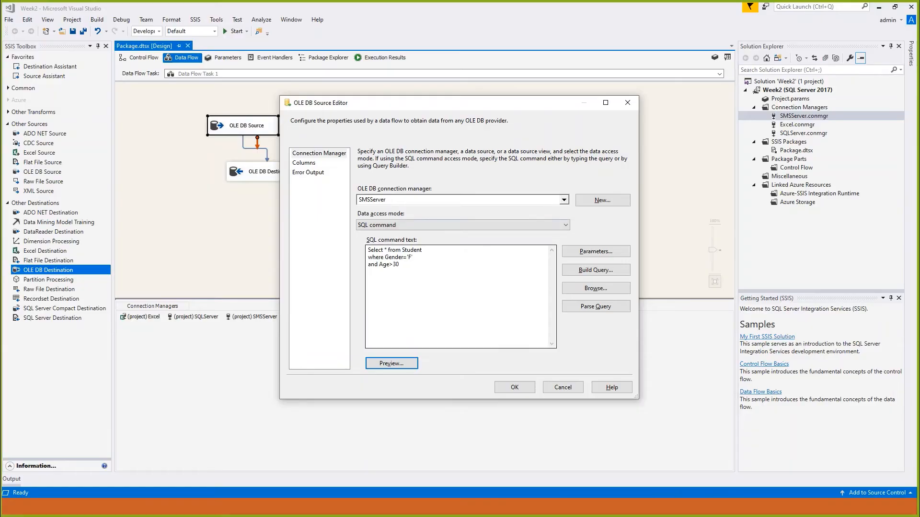
{"action": "double_click", "coordinate": [389, 265]}
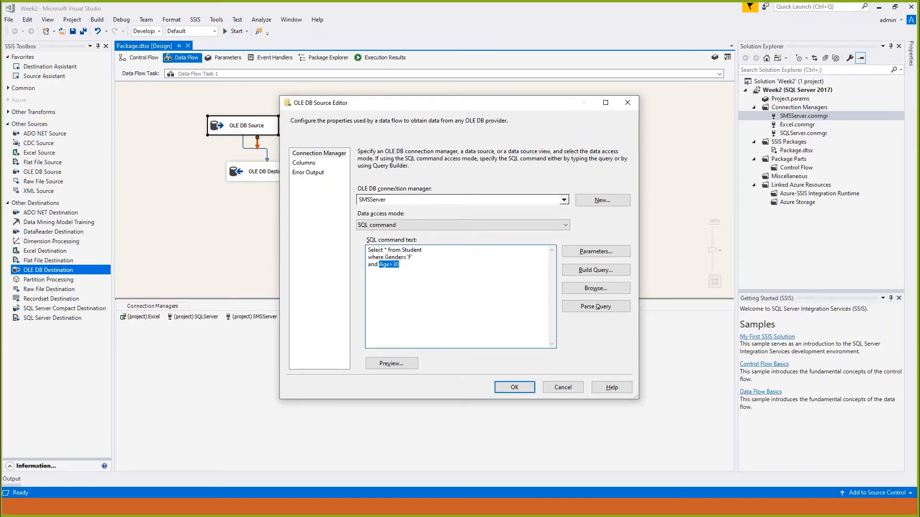
{"action": "type", "text": "DepartmentId=1"}
{"action": "left_click", "coordinate": [391, 363]}
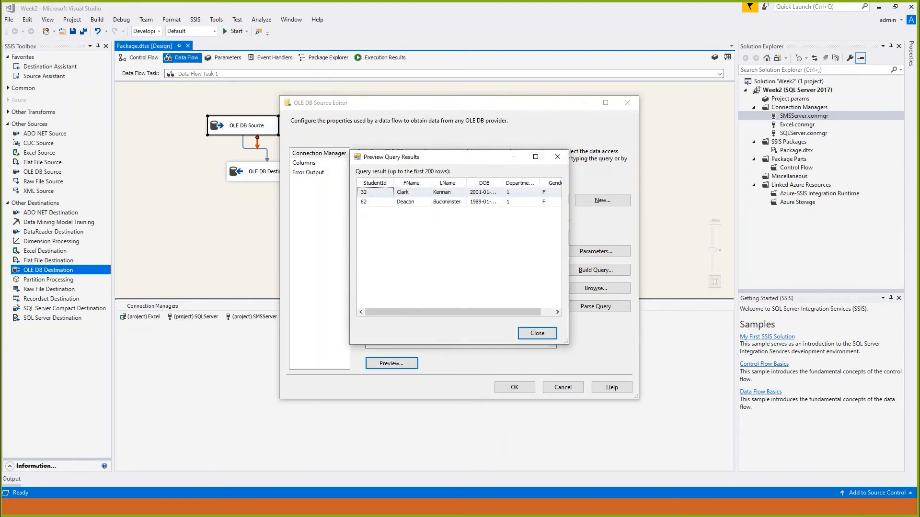
{"action": "left_click", "coordinate": [537, 334]}
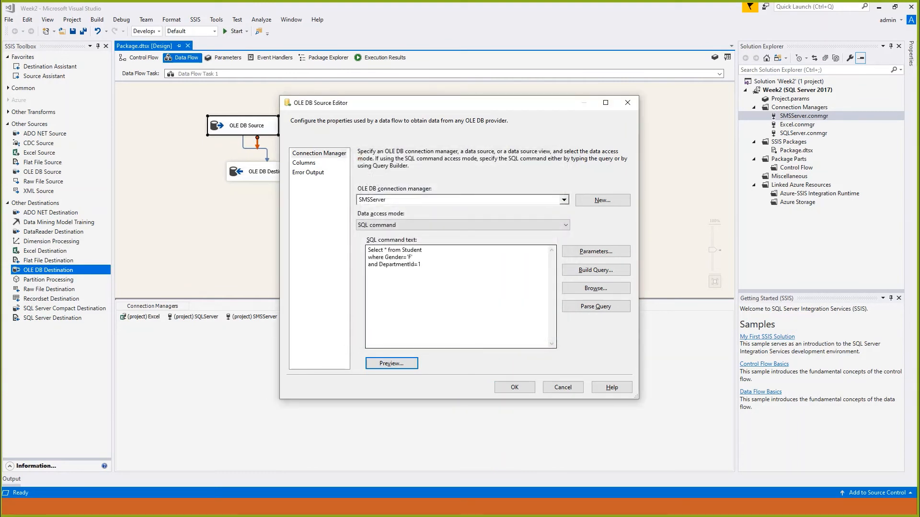
Open the source's SQL command in the Query Builder and maximize its window.
{"action": "key", "text": "shift+Tab"}
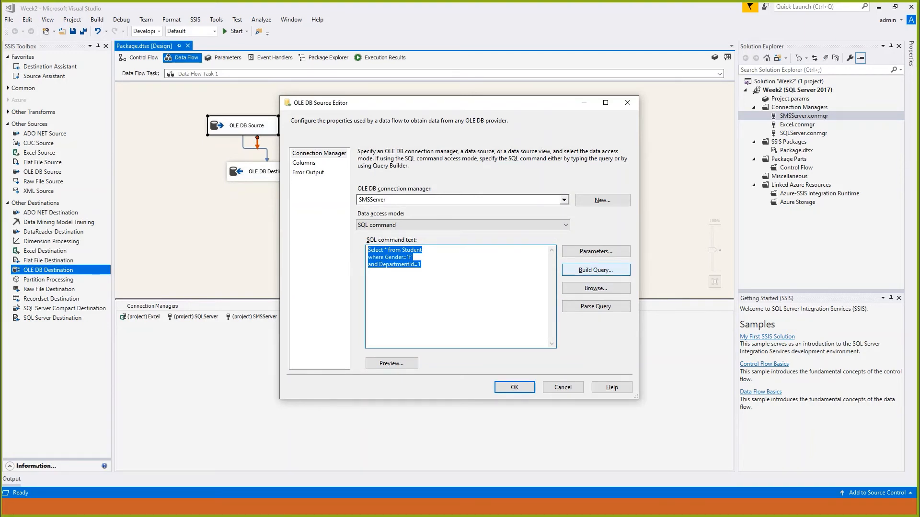
{"action": "left_click", "coordinate": [596, 270]}
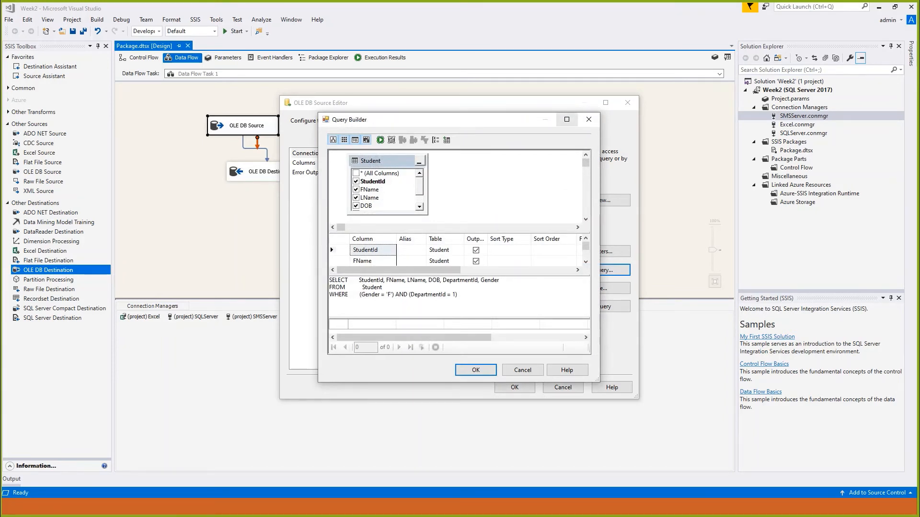
{"action": "left_click", "coordinate": [567, 119]}
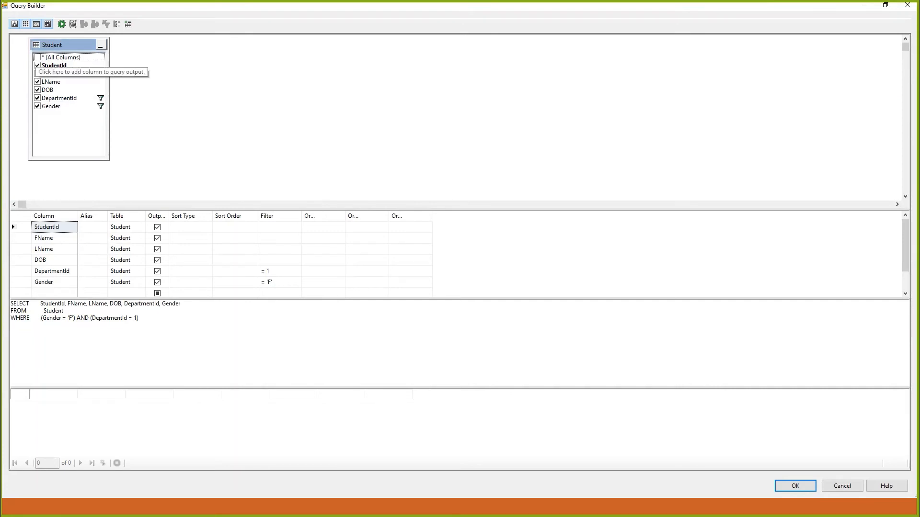
Remove all of the Student table's columns from the query output, keeping the DepartmentId and Gender filters.
{"action": "left_click", "coordinate": [38, 57]}
{"action": "left_click", "coordinate": [38, 57]}
{"action": "left_click", "coordinate": [38, 65]}
{"action": "left_click", "coordinate": [37, 74]}
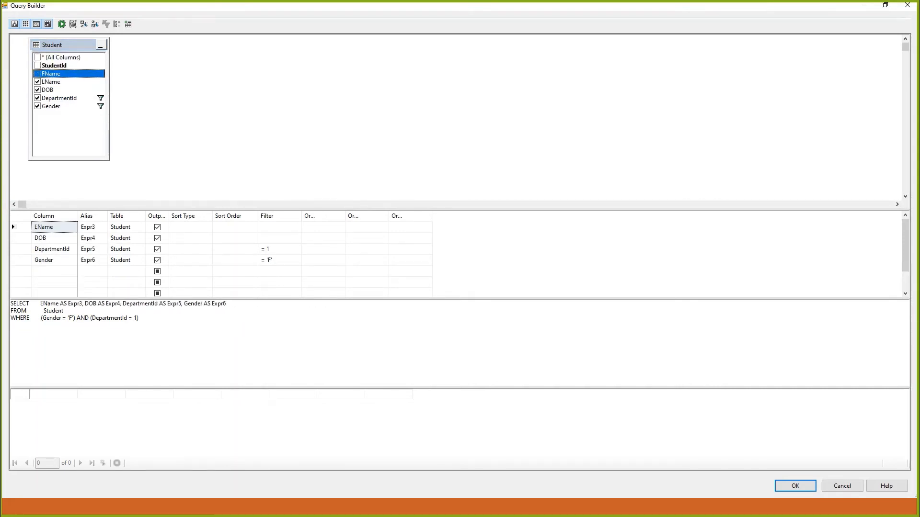
{"action": "left_click", "coordinate": [37, 82]}
{"action": "left_click", "coordinate": [37, 89]}
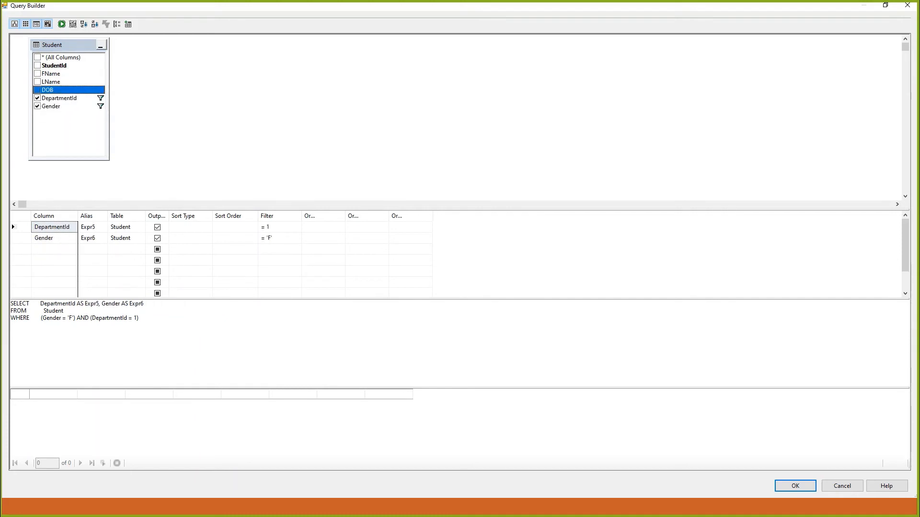
{"action": "left_click", "coordinate": [38, 97]}
{"action": "left_click", "coordinate": [38, 106]}
Include the FName, LName, DOB and DepartmentId columns of the Student table in the query output.
{"action": "left_click", "coordinate": [37, 73]}
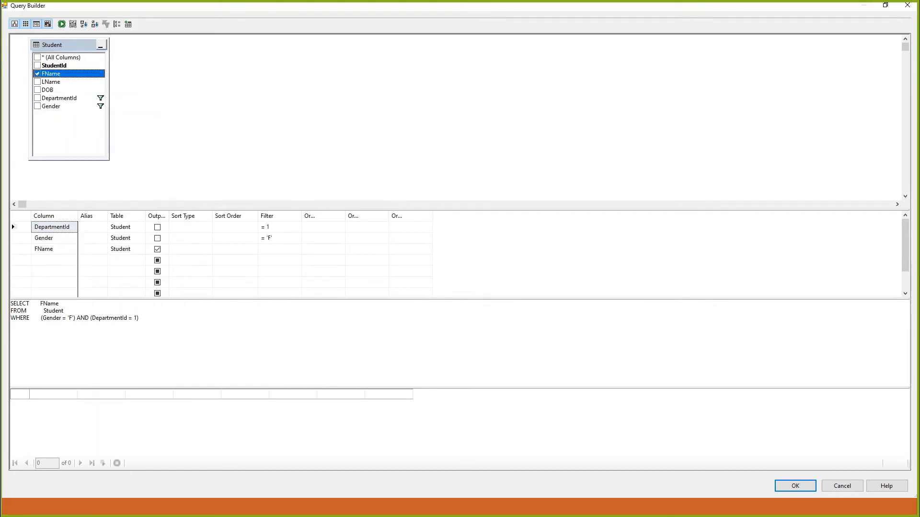
{"action": "left_click", "coordinate": [37, 81]}
{"action": "left_click", "coordinate": [37, 90]}
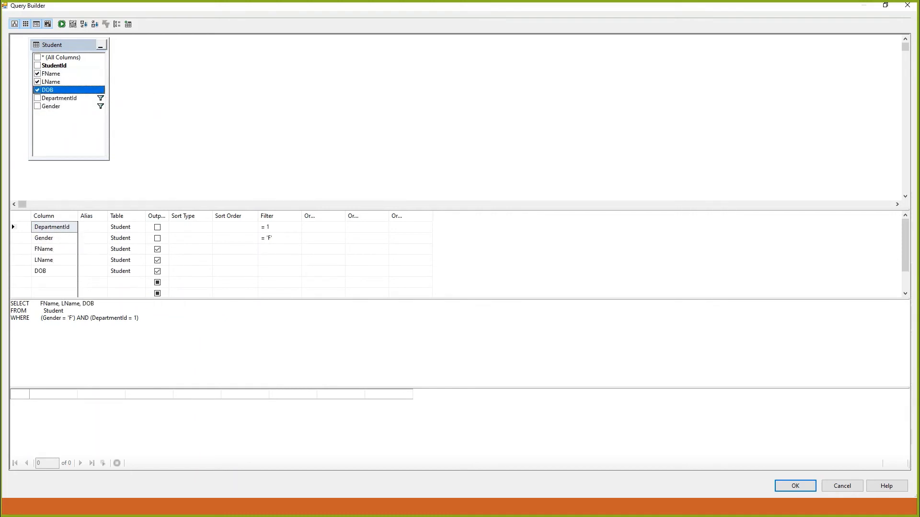
{"action": "left_click", "coordinate": [37, 97]}
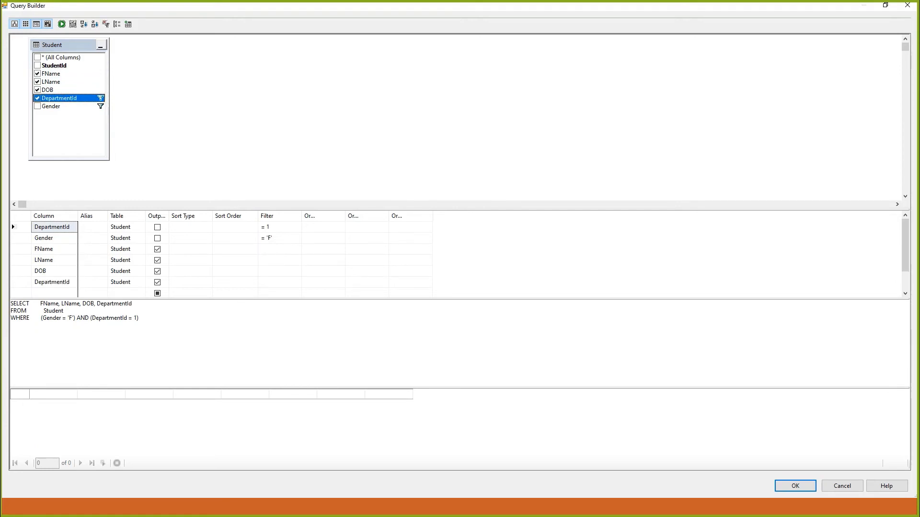
Clear the Gender filter, set the DepartmentId filter to 2, and apply the built query to the OLE DB Source.
{"action": "left_click", "coordinate": [279, 227]}
{"action": "key", "text": "ctrl+a"}
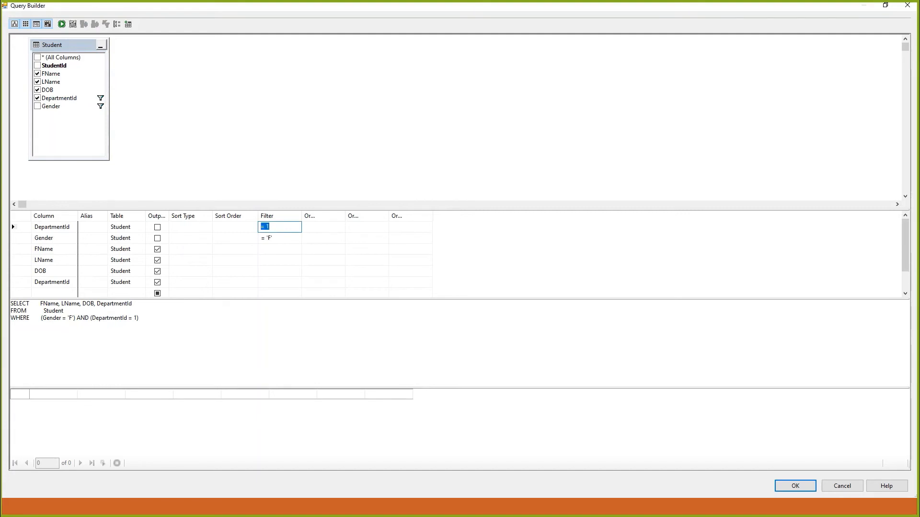
{"action": "key", "text": "Delete"}
{"action": "key", "text": "Down"}
{"action": "key", "text": "ctrl+a"}
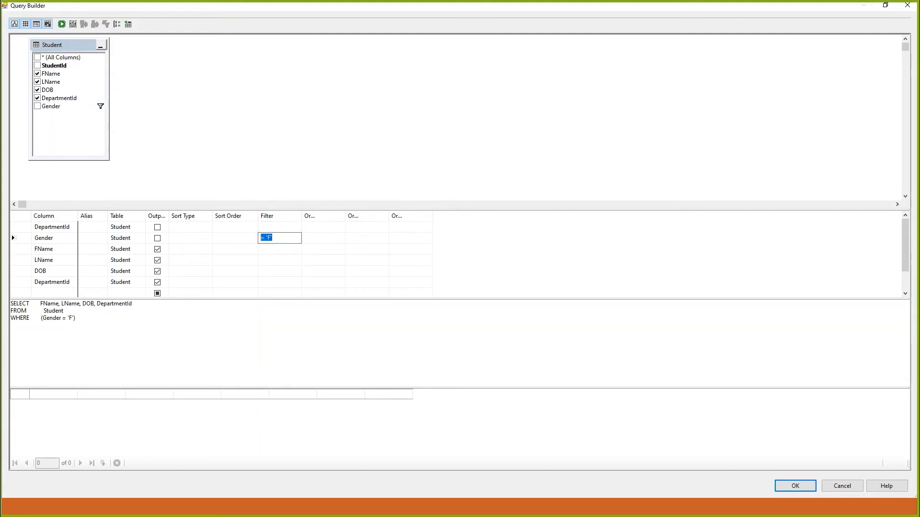
{"action": "key", "text": "Delete"}
{"action": "key", "text": "Up"}
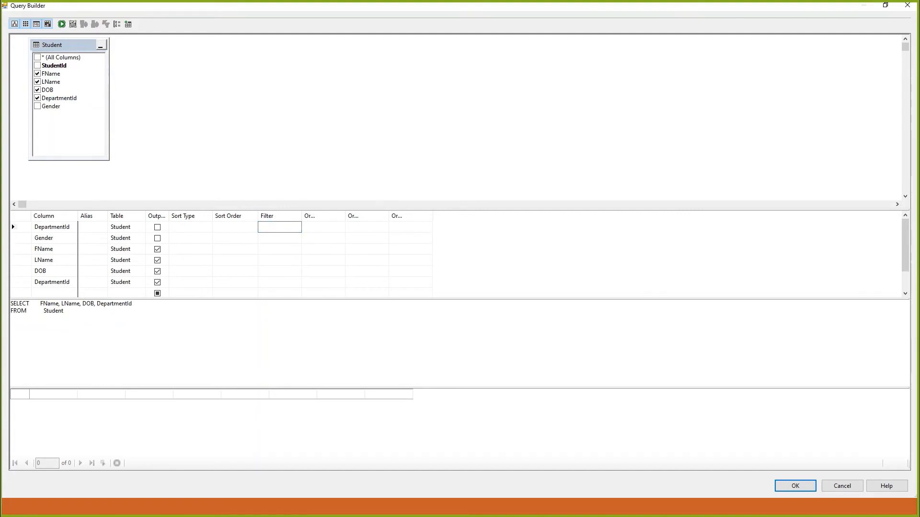
{"action": "type", "text": "2"}
{"action": "left_click", "coordinate": [795, 486]}
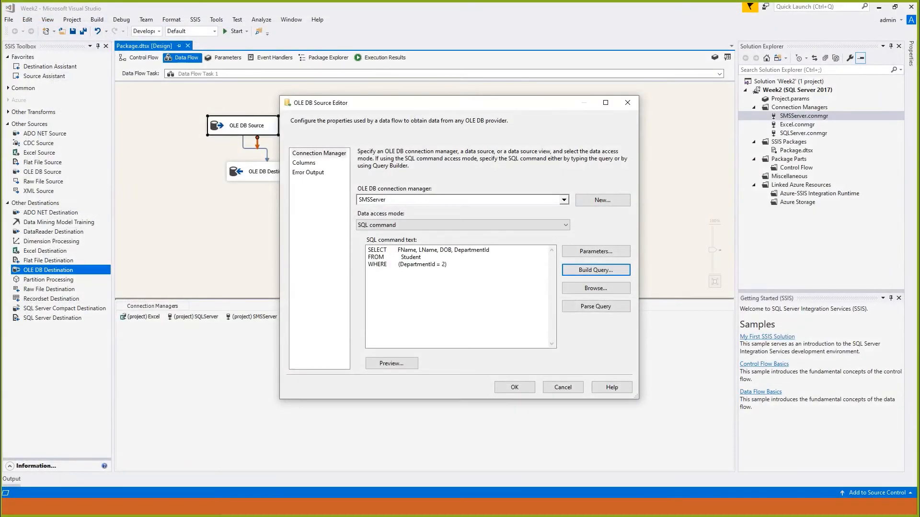
Preview the OLE DB Source's query results and accept the source settings.
{"action": "left_click", "coordinate": [392, 363]}
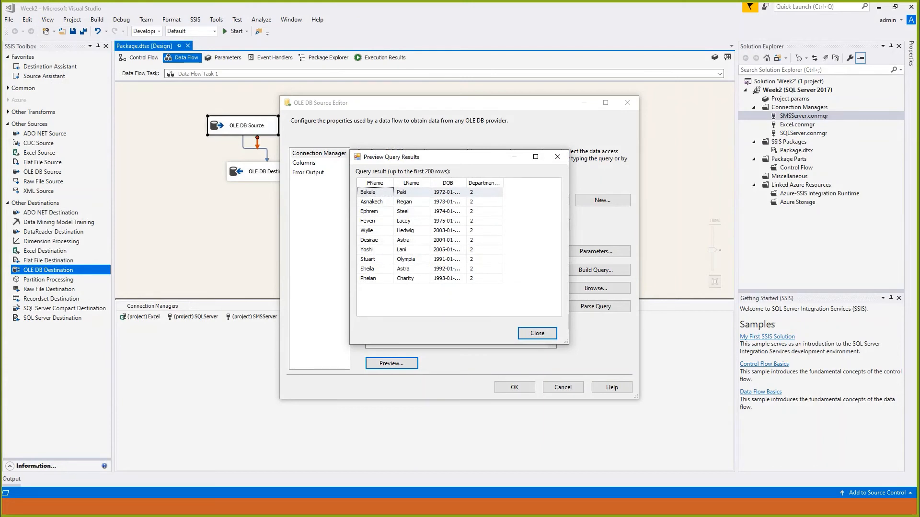
{"action": "left_click", "coordinate": [537, 334]}
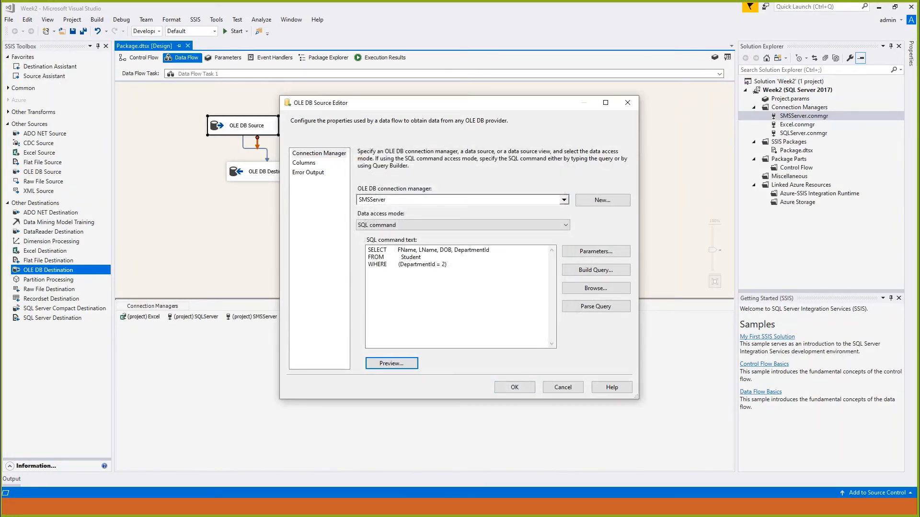
{"action": "left_click_drag", "start_coordinate": [401, 103], "coordinate": [579, 106]}
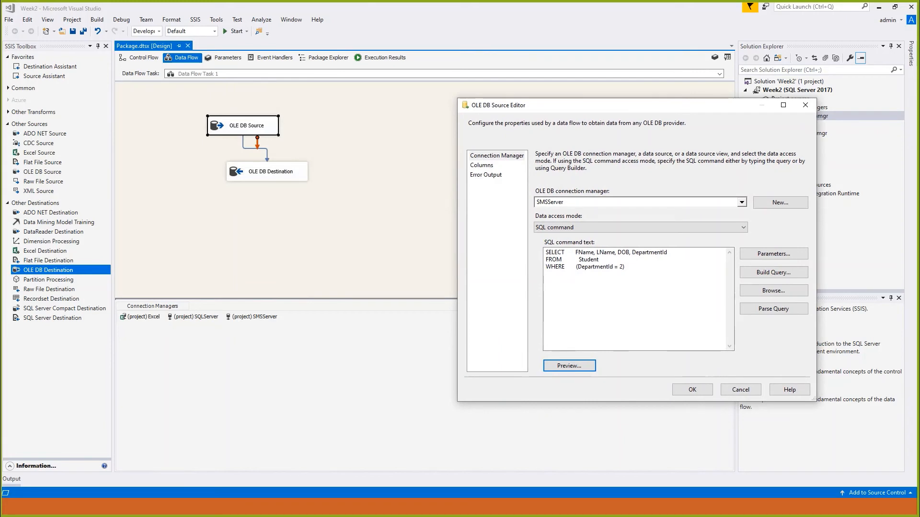
{"action": "left_click", "coordinate": [692, 389]}
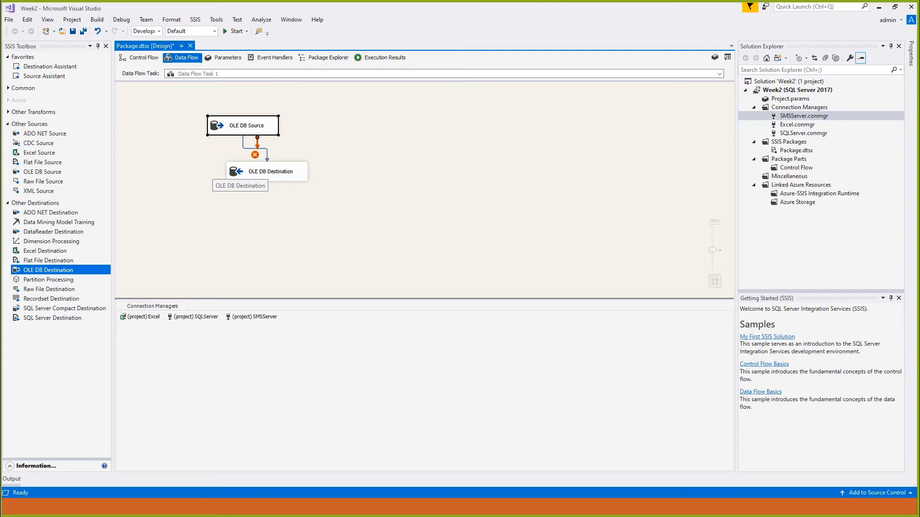
Examine the OLE DB Destination's mappings between input and destination columns, especially StudentId and Gender, and close the editor without saving.
{"action": "double_click", "coordinate": [267, 172]}
{"action": "left_click", "coordinate": [305, 163]}
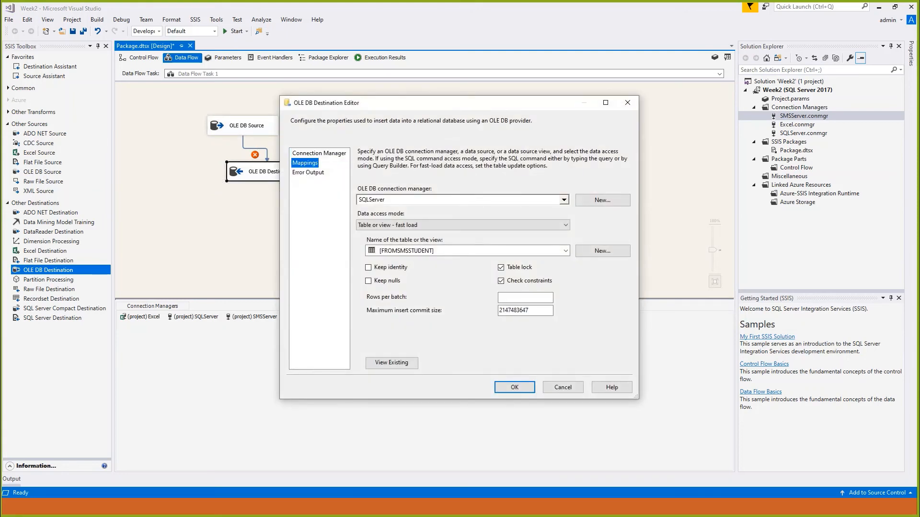
{"action": "left_click", "coordinate": [605, 102]}
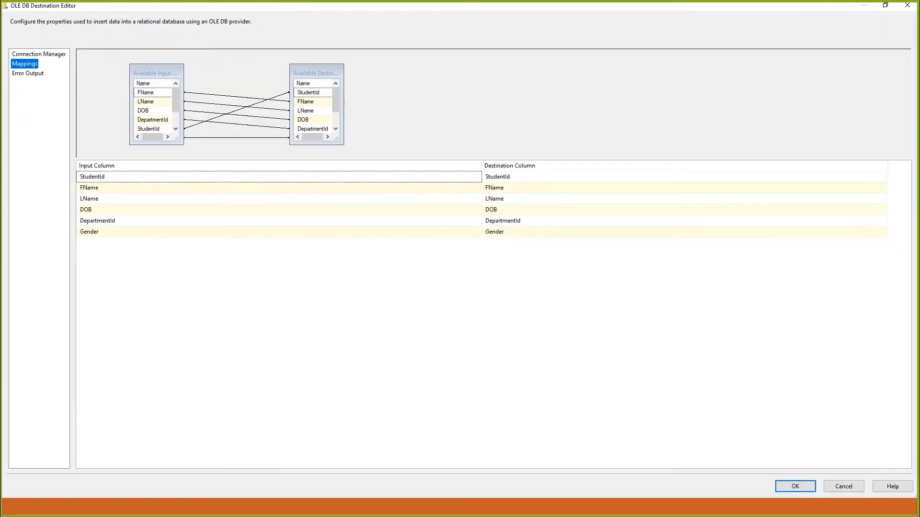
{"action": "left_click_drag", "start_coordinate": [183, 144], "coordinate": [186, 156]}
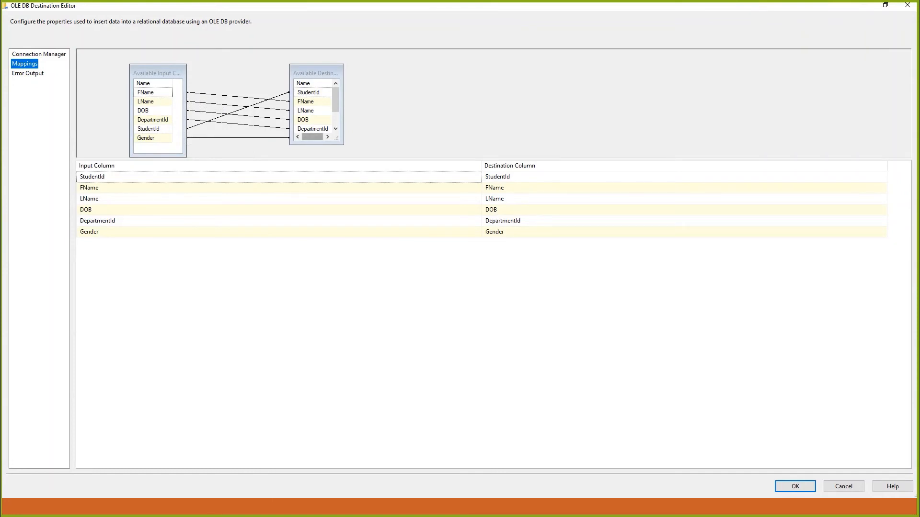
{"action": "left_click_drag", "start_coordinate": [336, 138], "coordinate": [342, 156]}
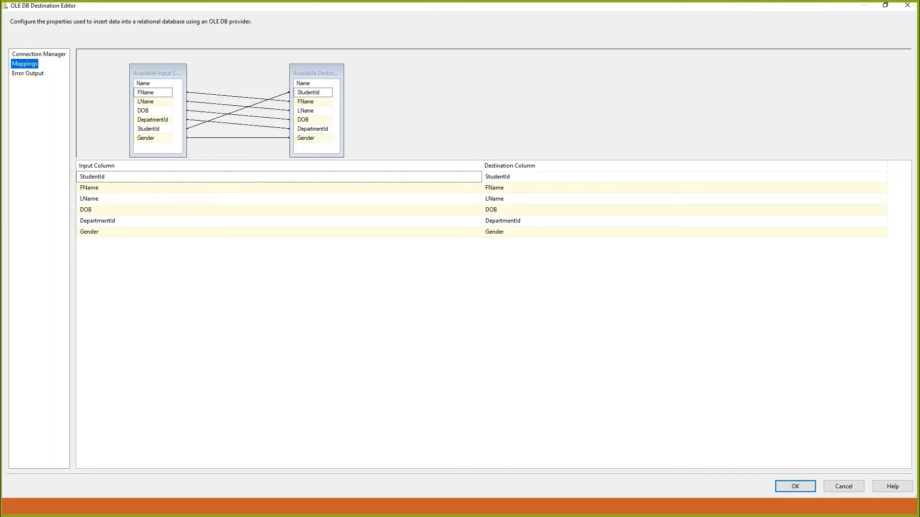
{"action": "left_click", "coordinate": [239, 111]}
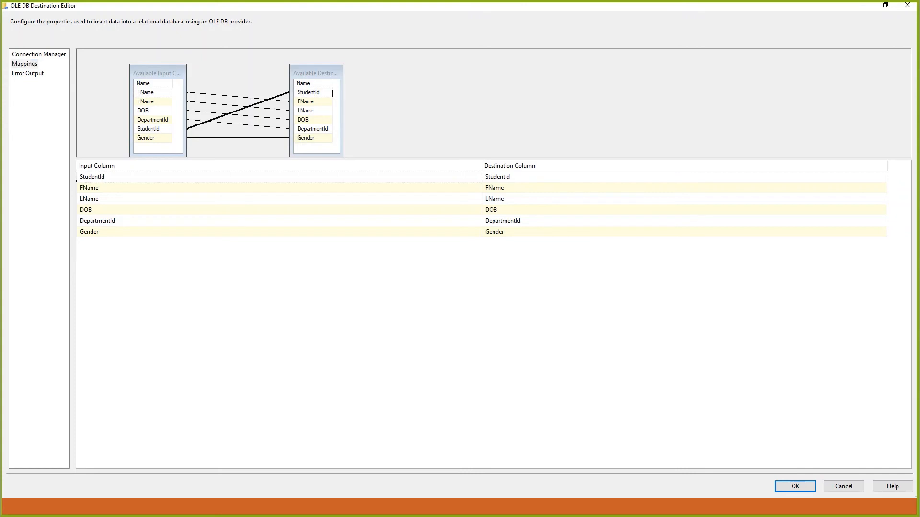
{"action": "left_click", "coordinate": [239, 147]}
{"action": "key", "text": "alt+Tab"}
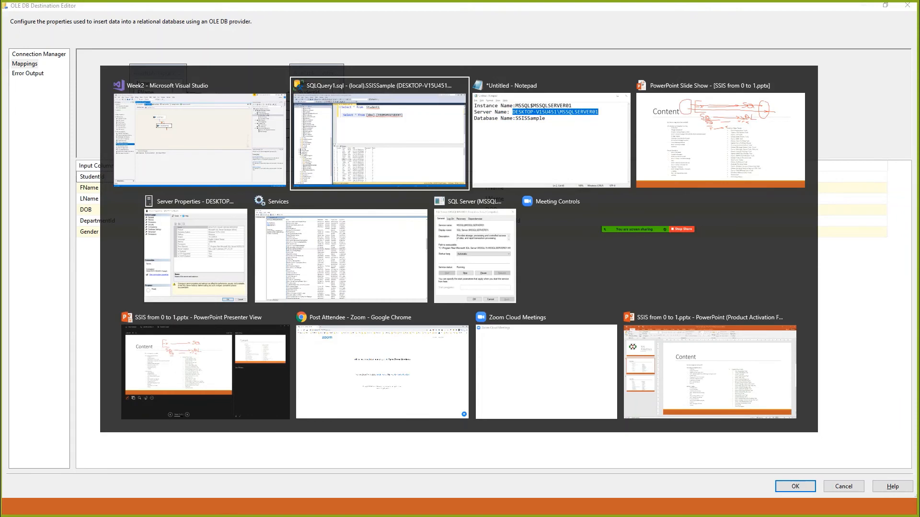
{"action": "key", "text": "alt+shift+Tab"}
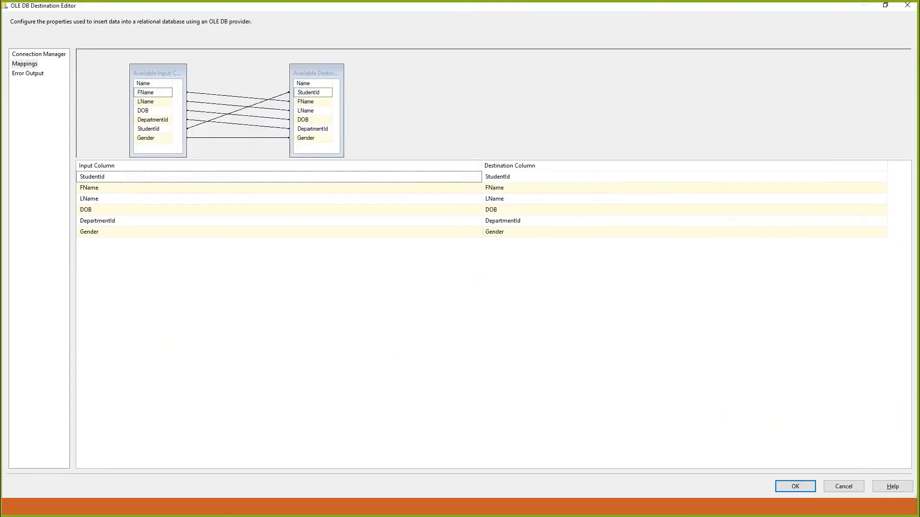
{"action": "left_click", "coordinate": [844, 487]}
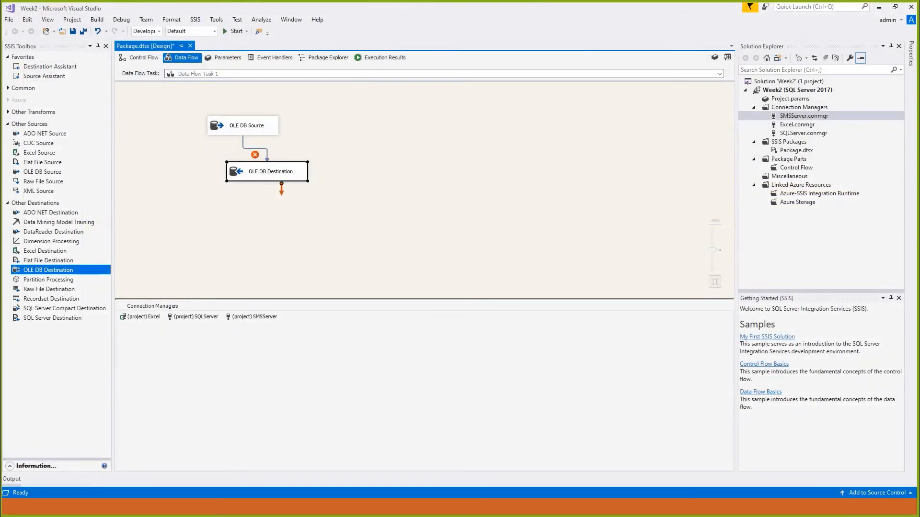
Check which columns the OLE DB Source outputs and close its editor without saving.
{"action": "double_click", "coordinate": [247, 125]}
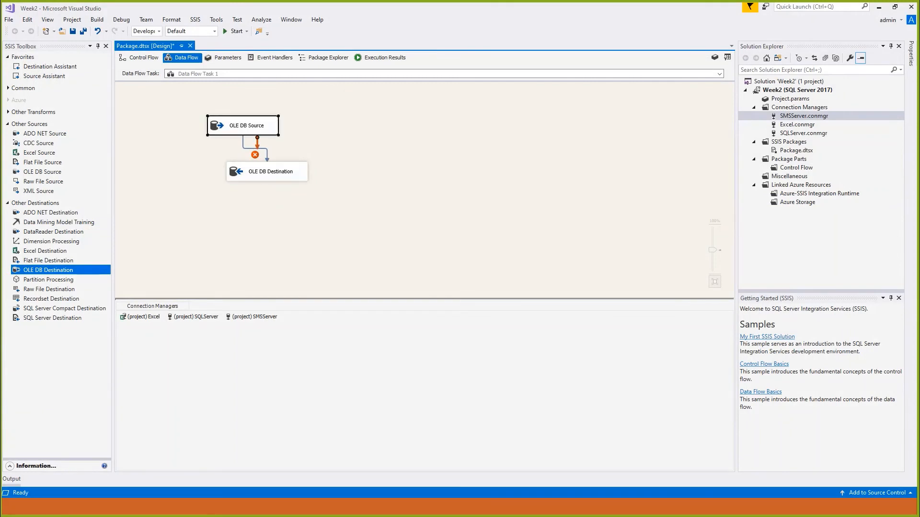
{"action": "left_click", "coordinate": [304, 163]}
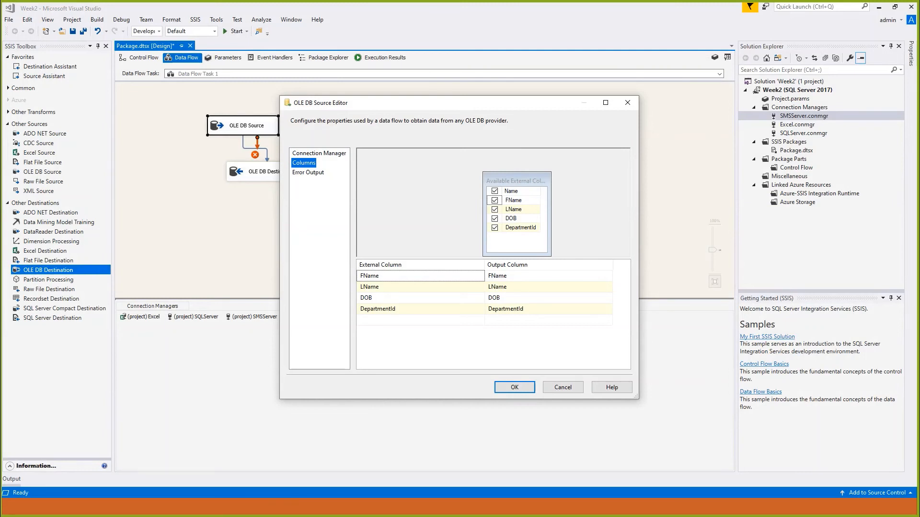
{"action": "left_click", "coordinate": [563, 388]}
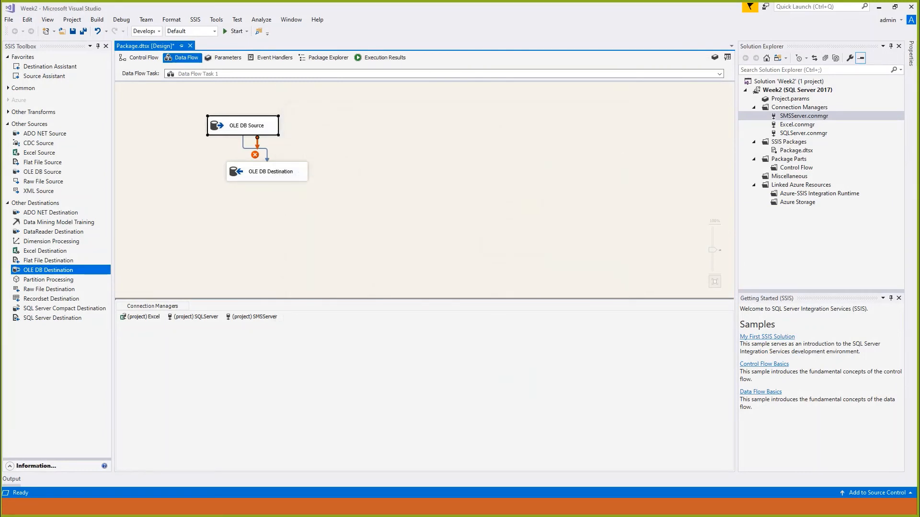
Remove the StudentId mapping from the OLE DB Destination's column mappings.
{"action": "double_click", "coordinate": [266, 172]}
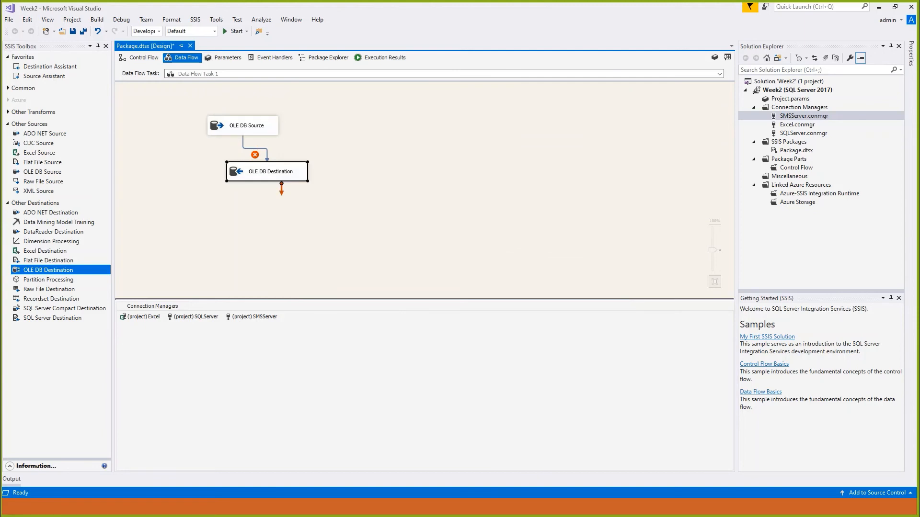
{"action": "left_click", "coordinate": [305, 162]}
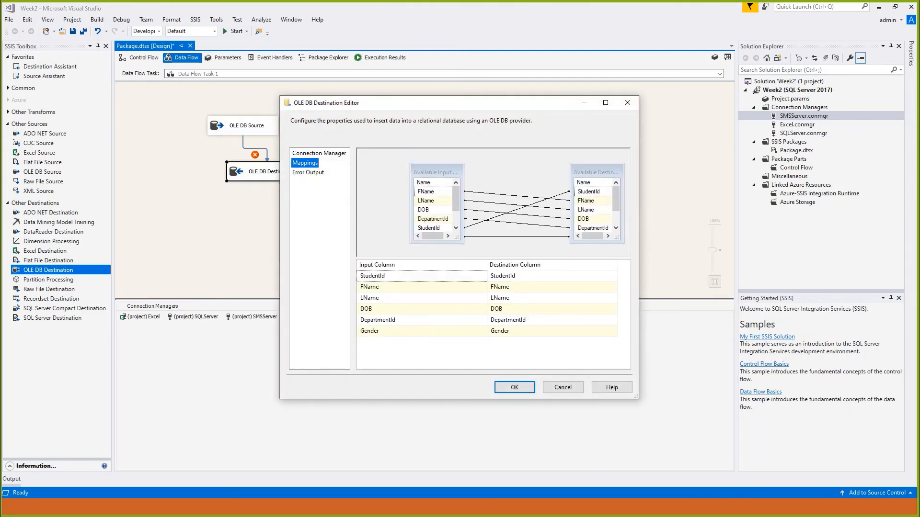
{"action": "left_click", "coordinate": [517, 210]}
{"action": "key", "text": "Delete"}
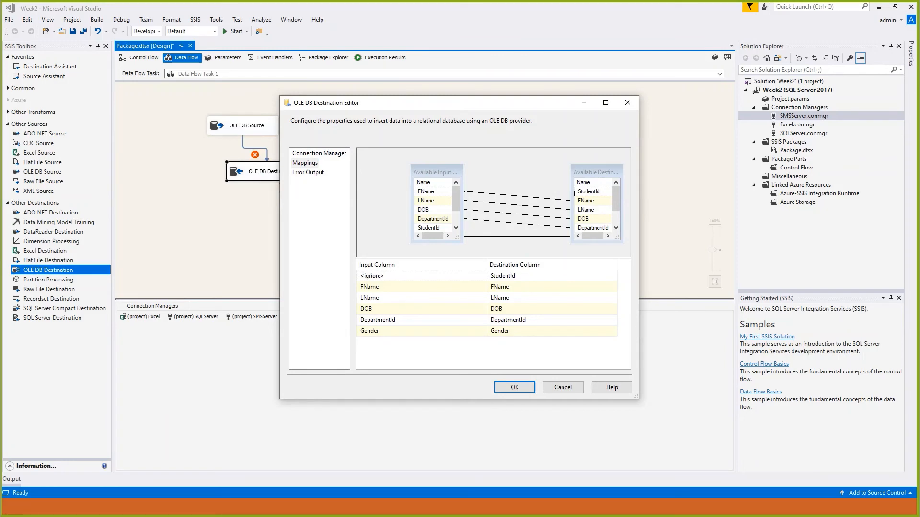
Remove the Gender mapping from the OLE DB Destination and accept the remaining FName, LName, DOB and DepartmentId mappings.
{"action": "left_click_drag", "start_coordinate": [437, 244], "coordinate": [437, 256]}
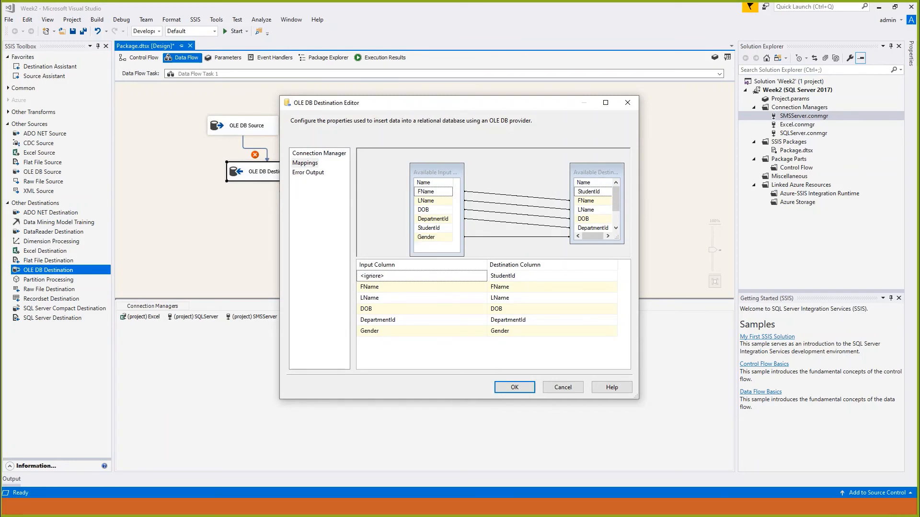
{"action": "left_click", "coordinate": [605, 103]}
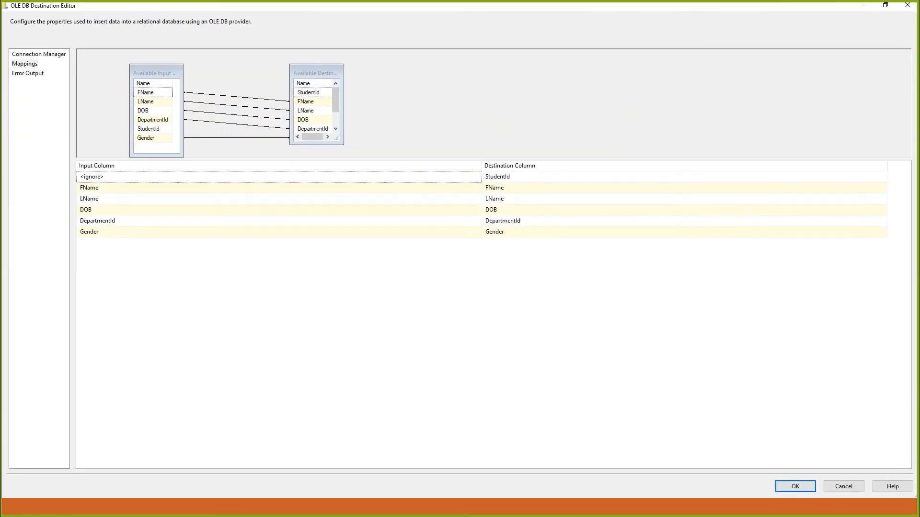
{"action": "left_click_drag", "start_coordinate": [314, 144], "coordinate": [314, 157]}
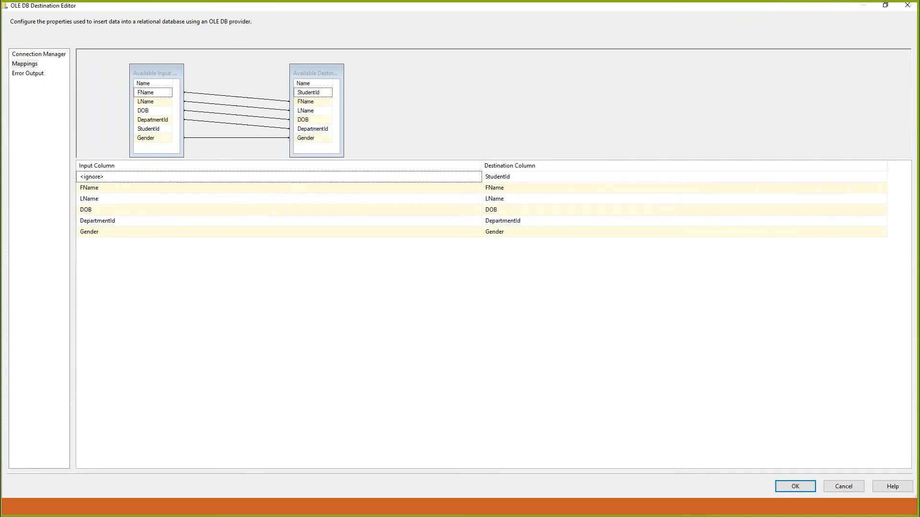
{"action": "left_click", "coordinate": [245, 138]}
{"action": "key", "text": "Delete"}
{"action": "left_click", "coordinate": [243, 124]}
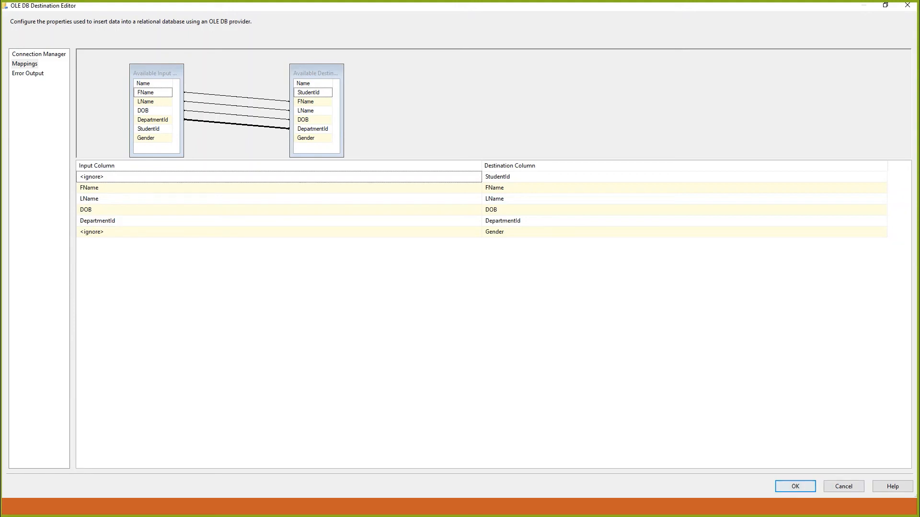
{"action": "left_click", "coordinate": [795, 487]}
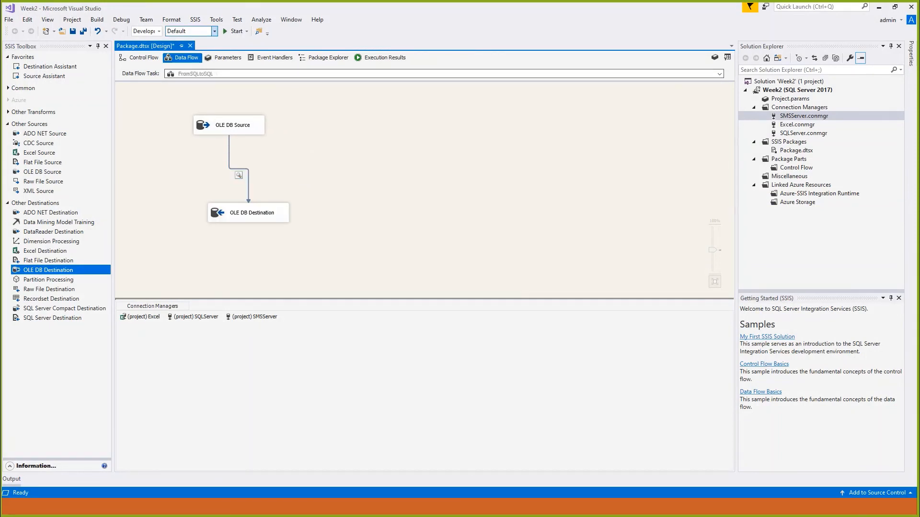
Run the Week2 package to load the filtered students into FROMSMSSTUDENT.
{"action": "left_click", "coordinate": [234, 32]}
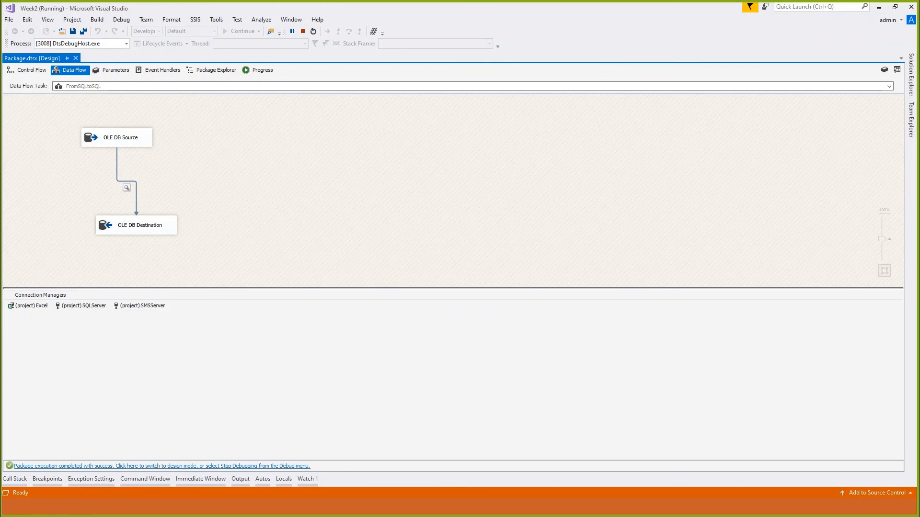
{"action": "key", "text": "alt+Tab"}
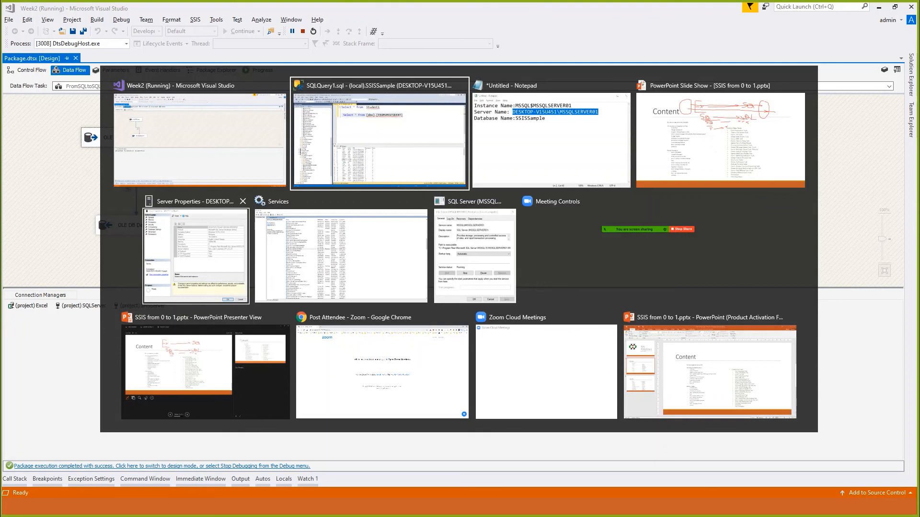
{"action": "left_click", "coordinate": [200, 143]}
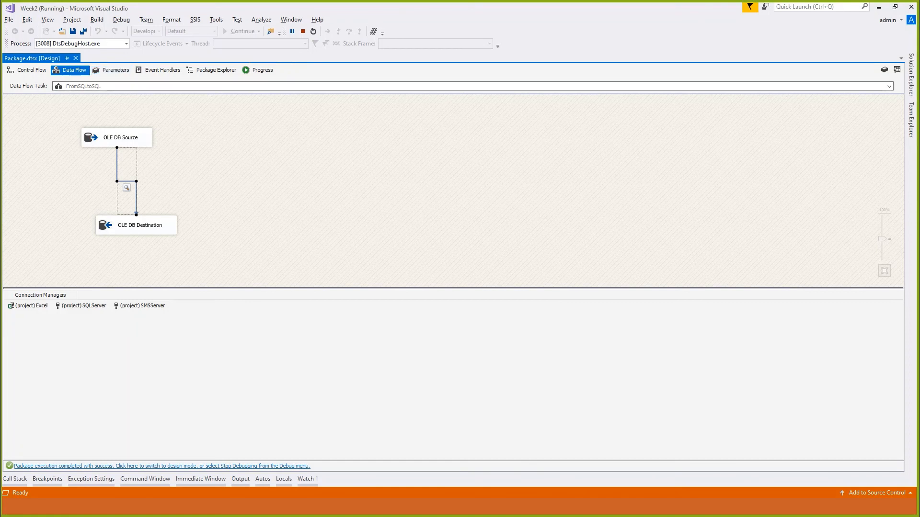
Switch to SQL Server Management Studio and rerun only the Select query on [dbo].[FROMSMSSTUDENT].
{"action": "key", "text": "alt+Tab"}
{"action": "key", "text": "Tab"}
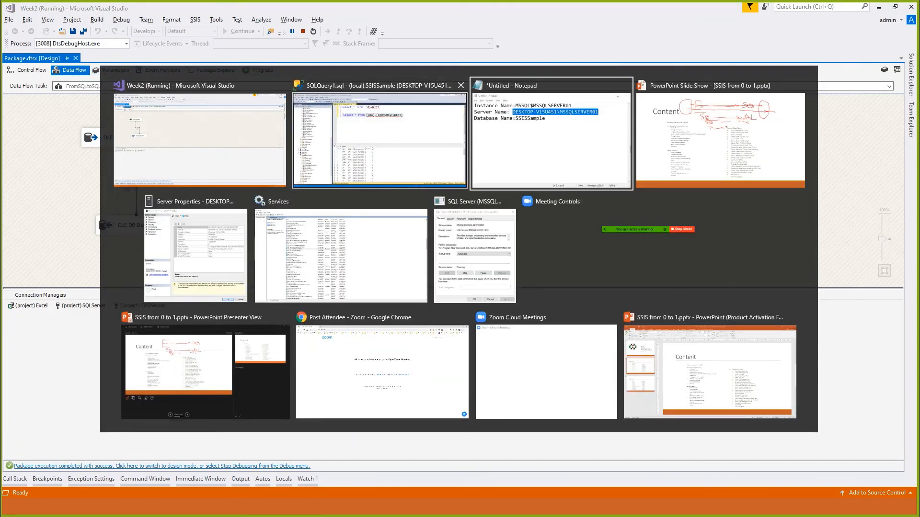
{"action": "left_click", "coordinate": [380, 140]}
{"action": "left_click", "coordinate": [583, 115]}
{"action": "key", "text": "shift+Home"}
{"action": "key", "text": "shift+Home"}
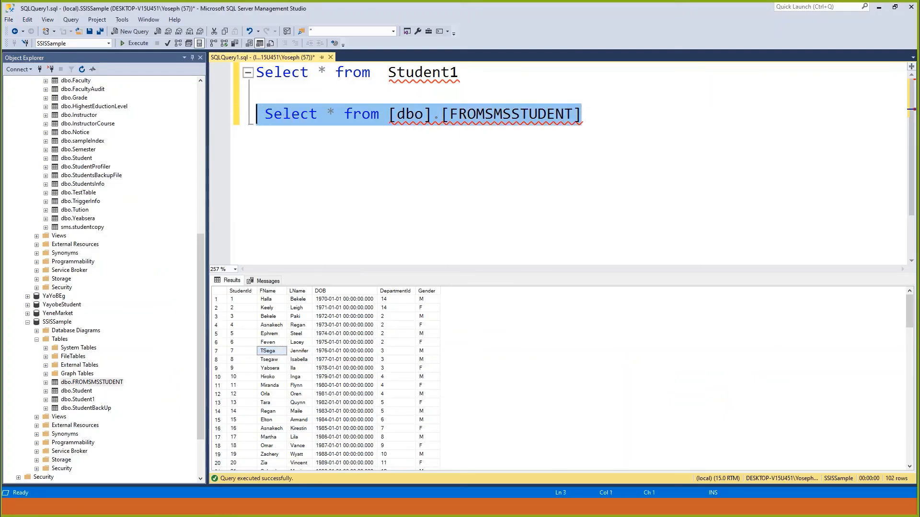
{"action": "left_click", "coordinate": [135, 43]}
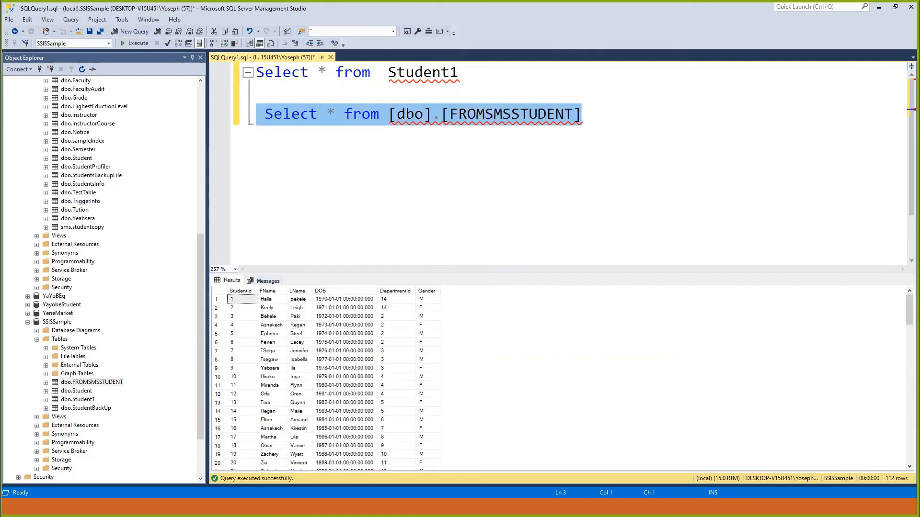
Check the query's row count message and examine the StudentId and Gender values in the last result rows.
{"action": "left_click", "coordinate": [265, 281]}
{"action": "left_click_drag", "start_coordinate": [244, 307], "coordinate": [297, 307]}
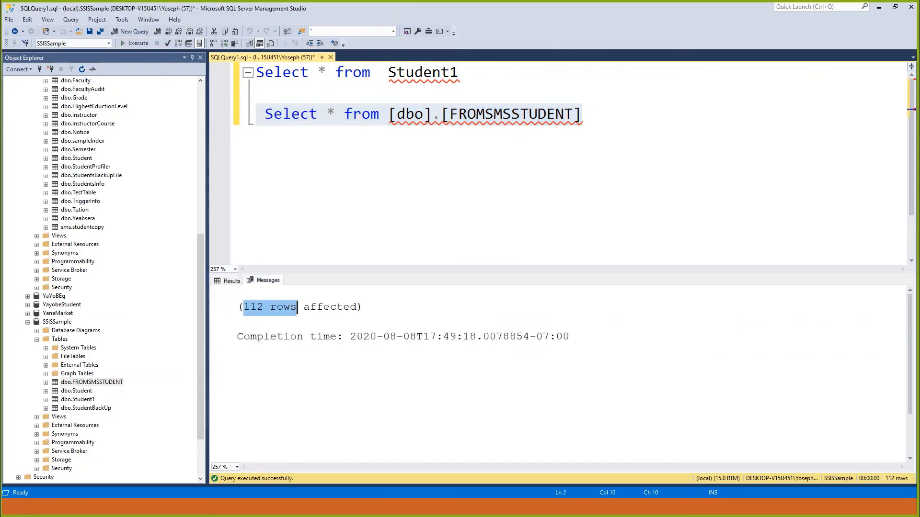
{"action": "left_click", "coordinate": [227, 282]}
{"action": "scroll", "coordinate": [326, 378], "scroll_direction": "down", "scroll_amount": 20}
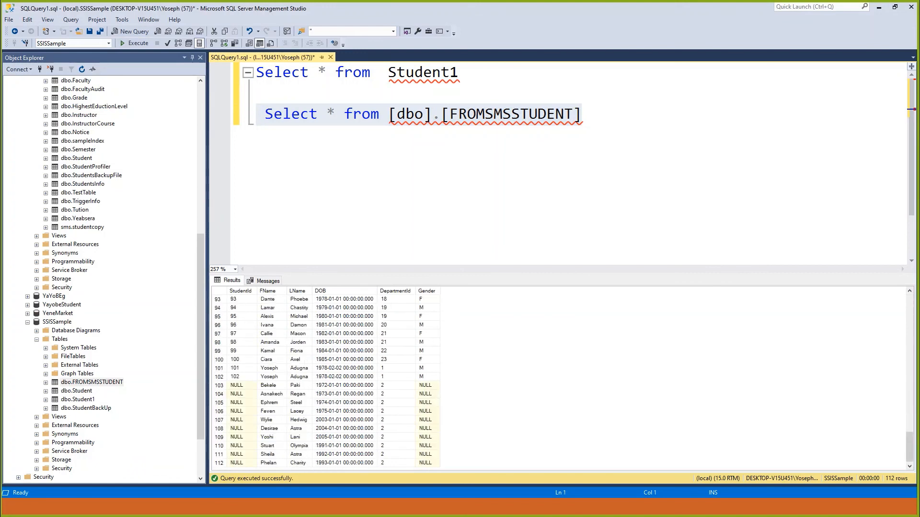
{"action": "left_click_drag", "start_coordinate": [426, 385], "coordinate": [237, 462]}
{"action": "left_click", "coordinate": [239, 385]}
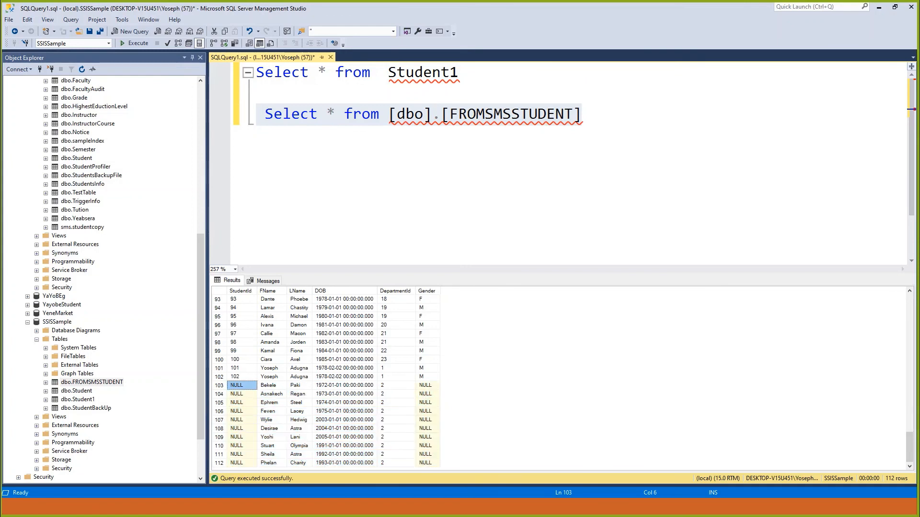